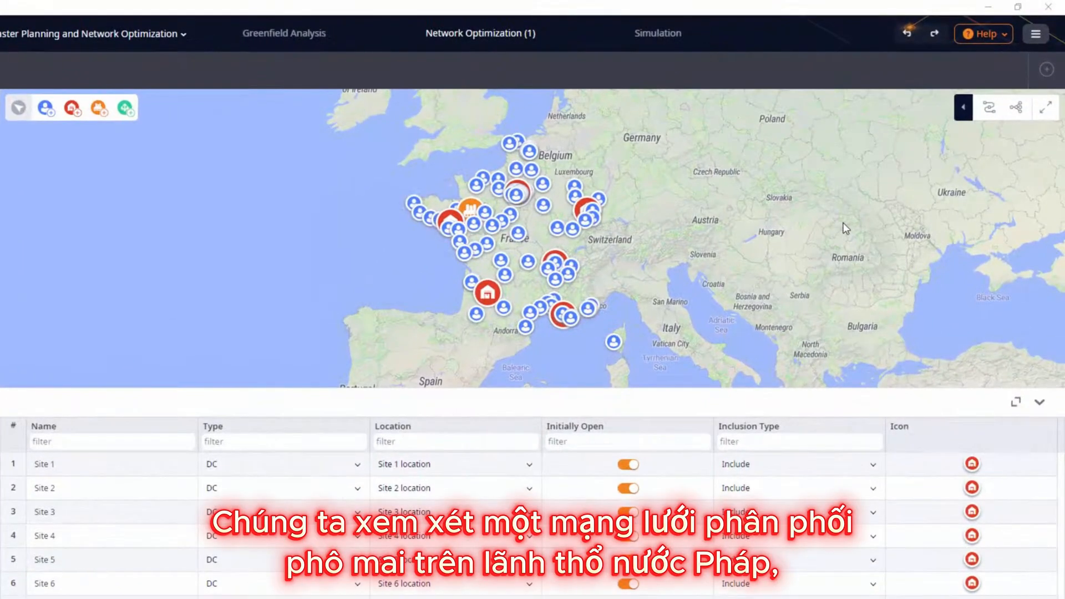
# Step: Hide the customers on the map so that only the sites are displayed
pyautogui.click(963, 118)
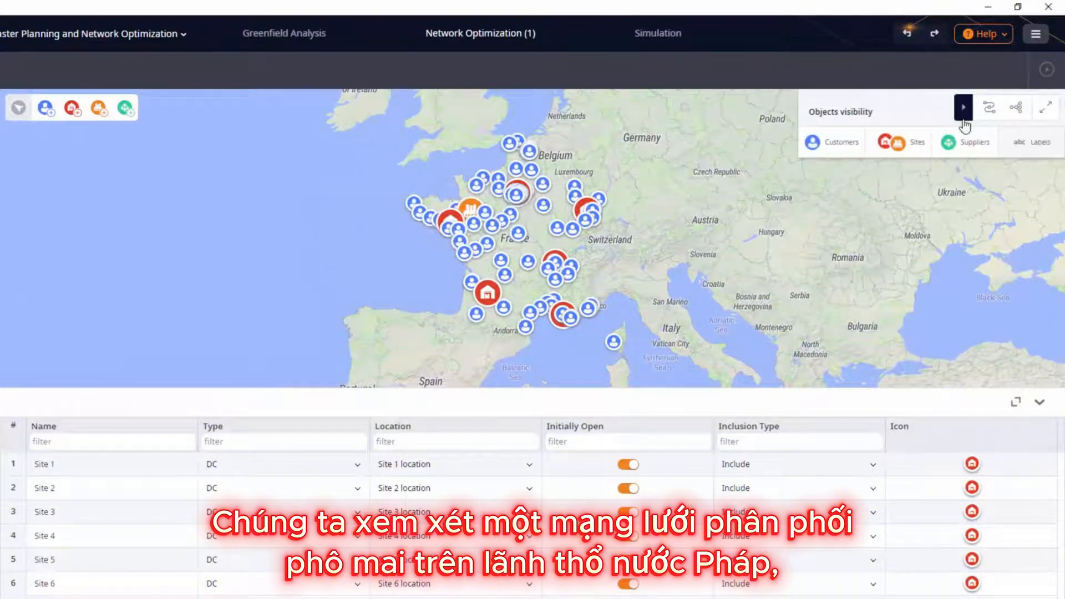
pyautogui.click(843, 143)
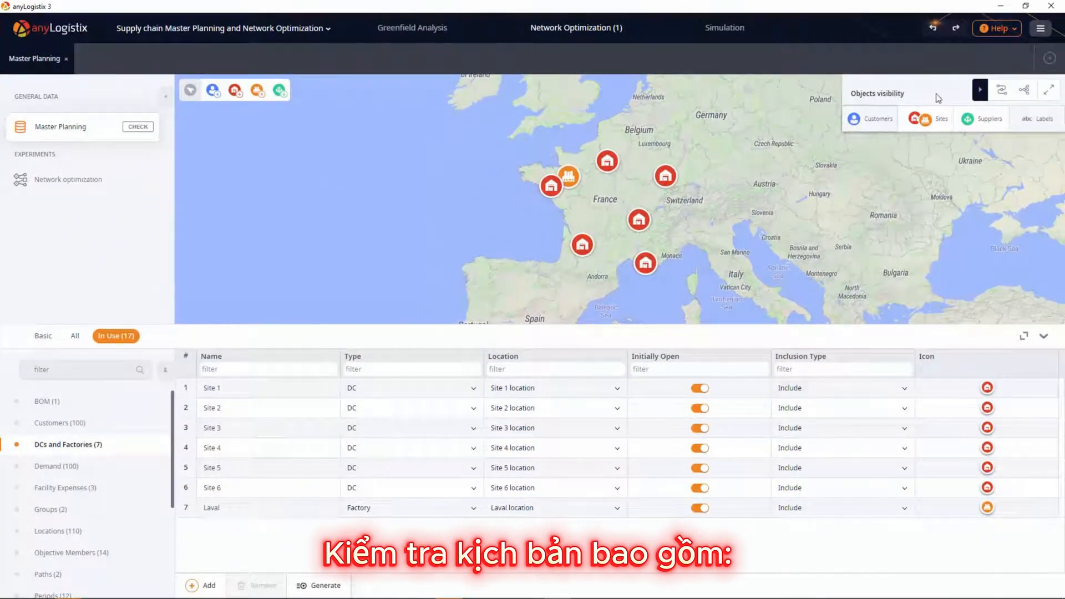
pyautogui.click(979, 90)
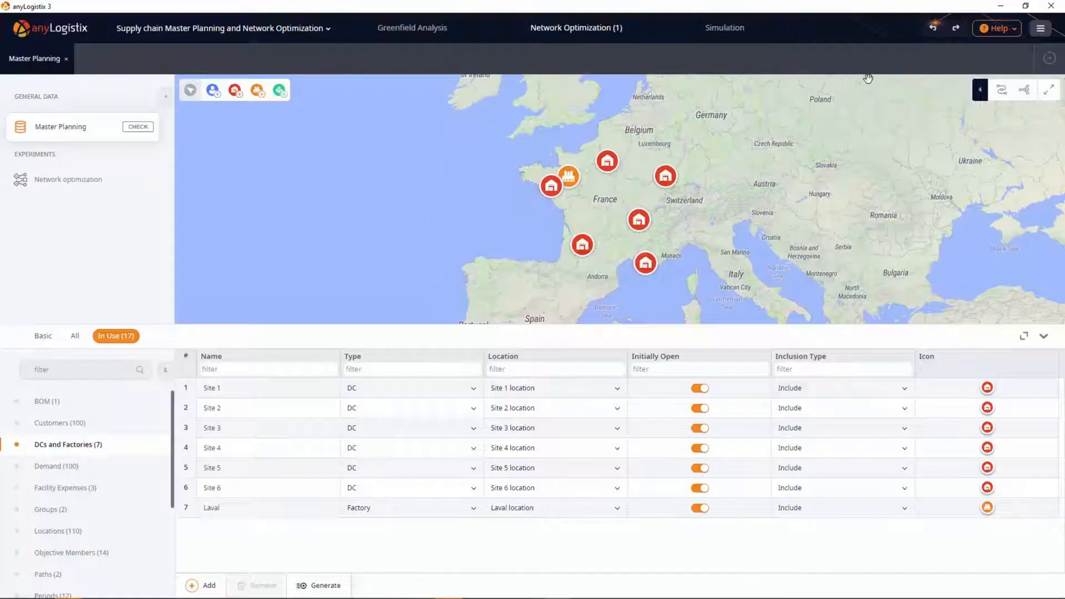
# Step: Review the scenario's Customers, Locations, Groups and Products tables
pyautogui.click(125, 432)
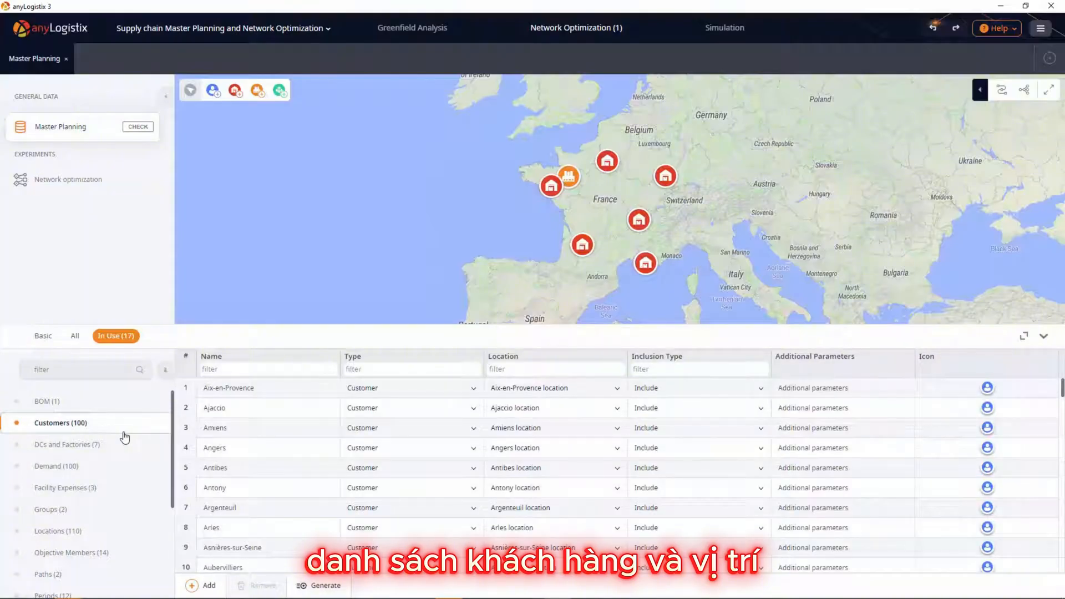
pyautogui.click(151, 538)
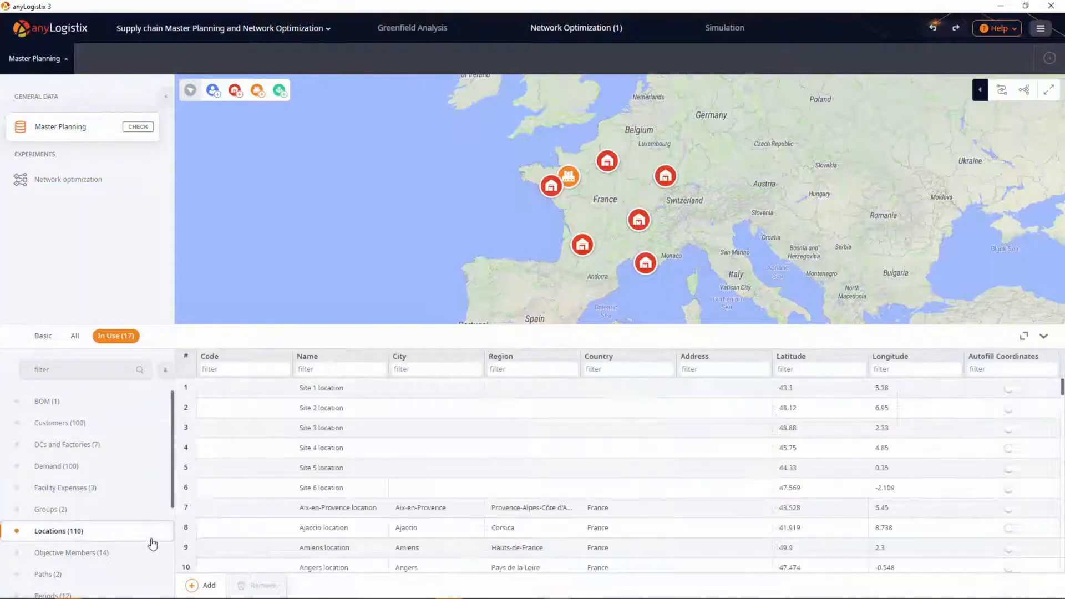
pyautogui.click(140, 511)
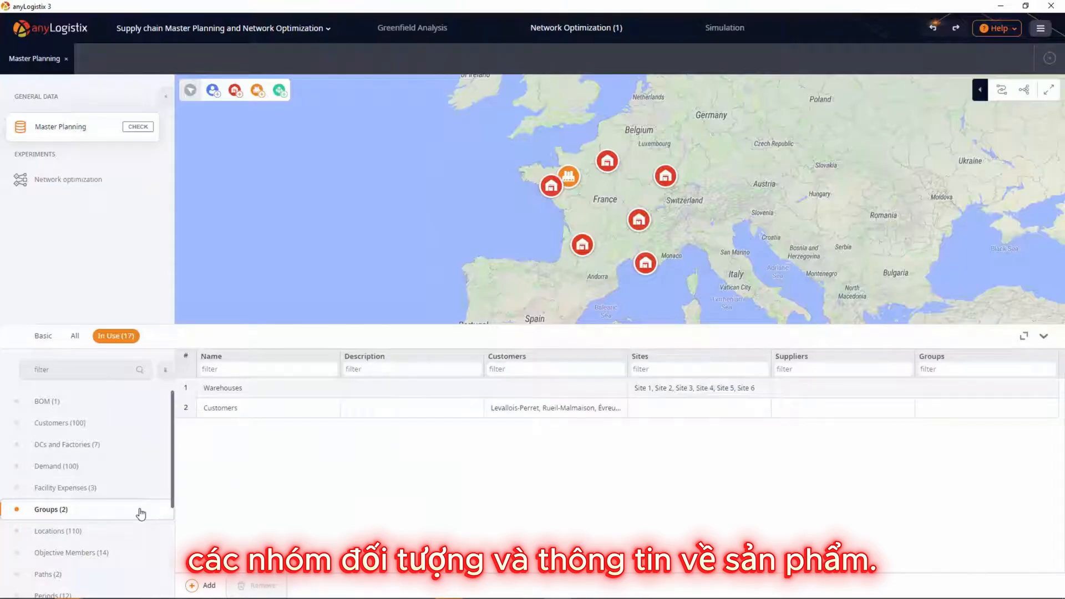
pyautogui.scroll(-3, 141, 515)
pyautogui.click(137, 525)
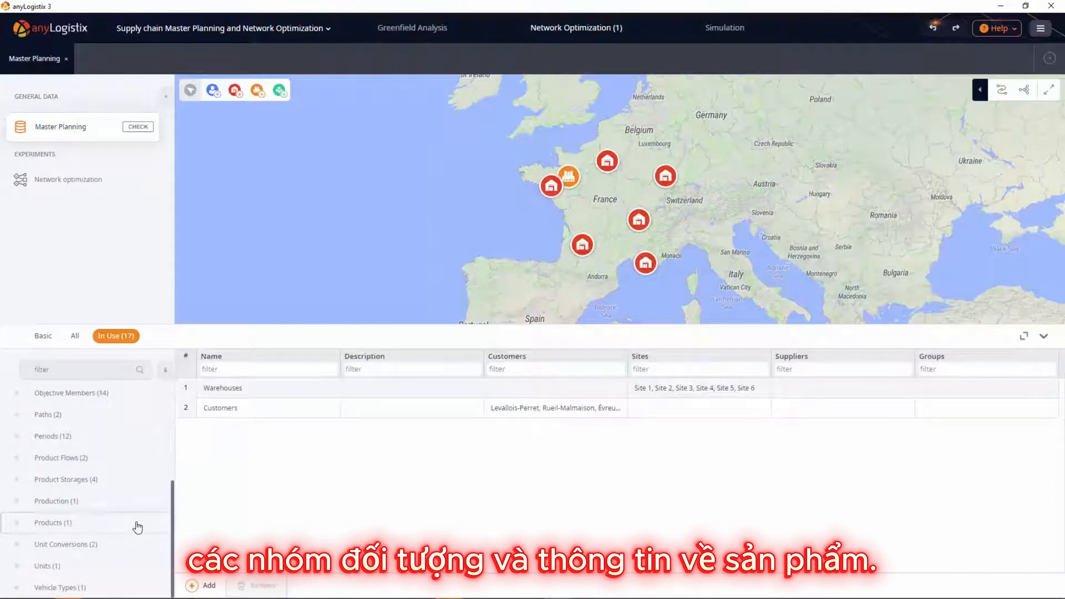
# Step: Examine the Demand table and the dated historic demand quantities of the Aix-en-Provence customer without changing them
pyautogui.scroll(3, 140, 519)
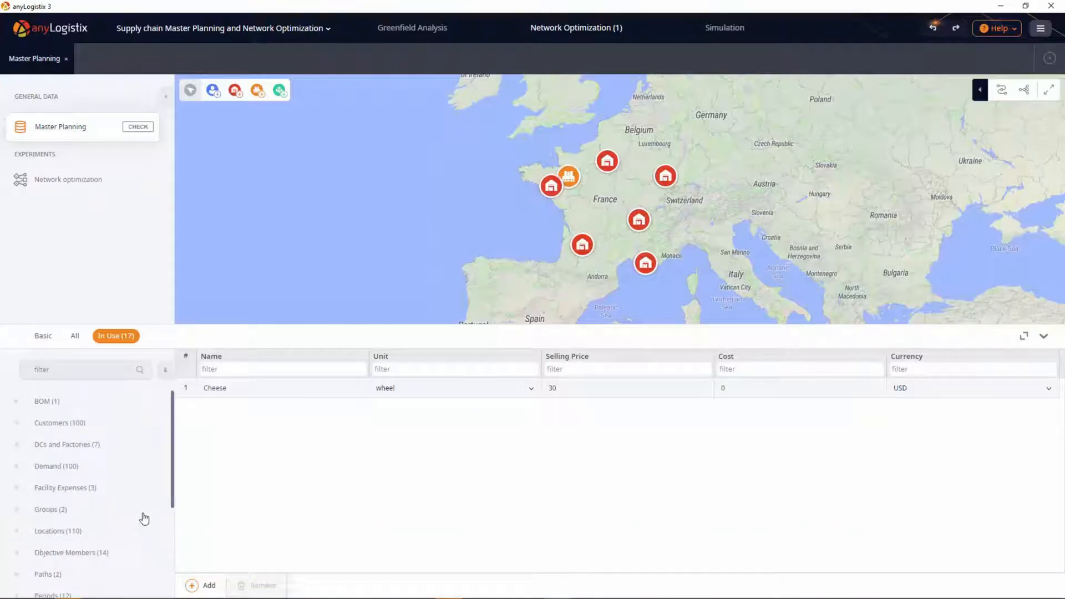
pyautogui.click(119, 473)
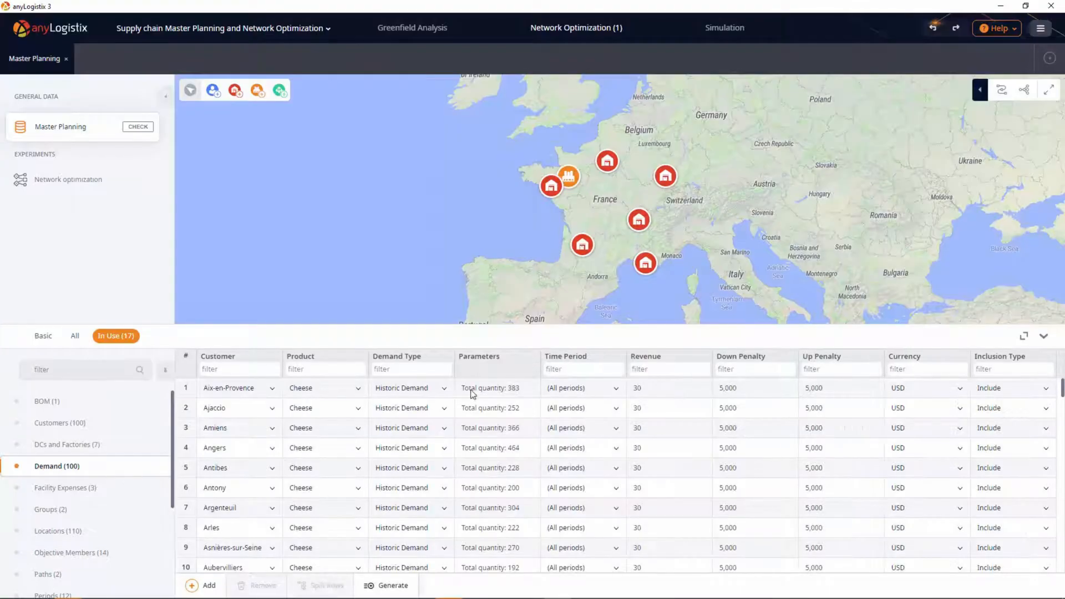
pyautogui.doubleClick(471, 391)
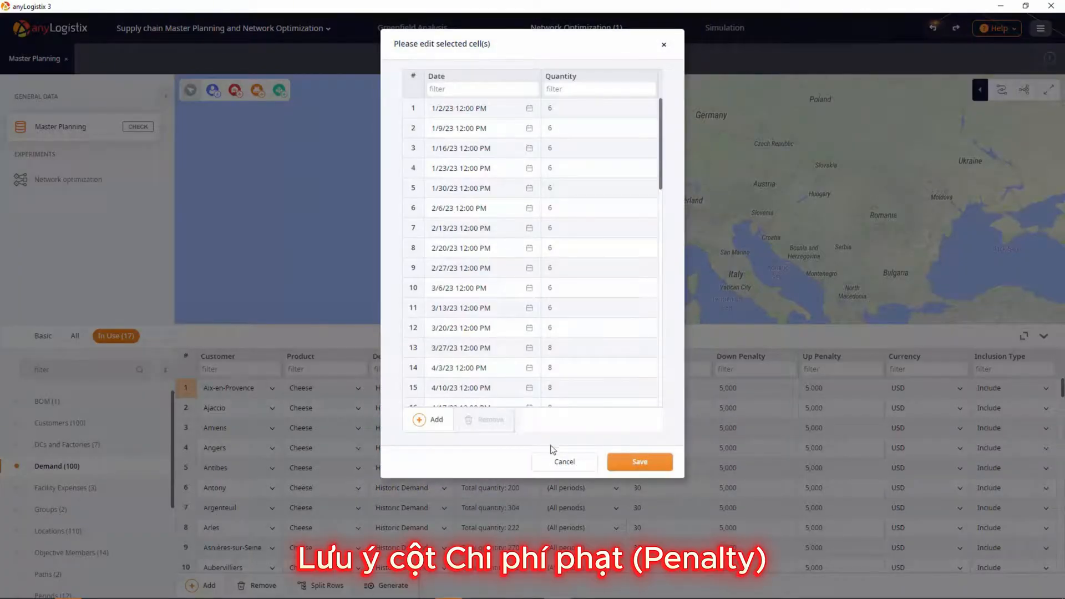
pyautogui.click(561, 461)
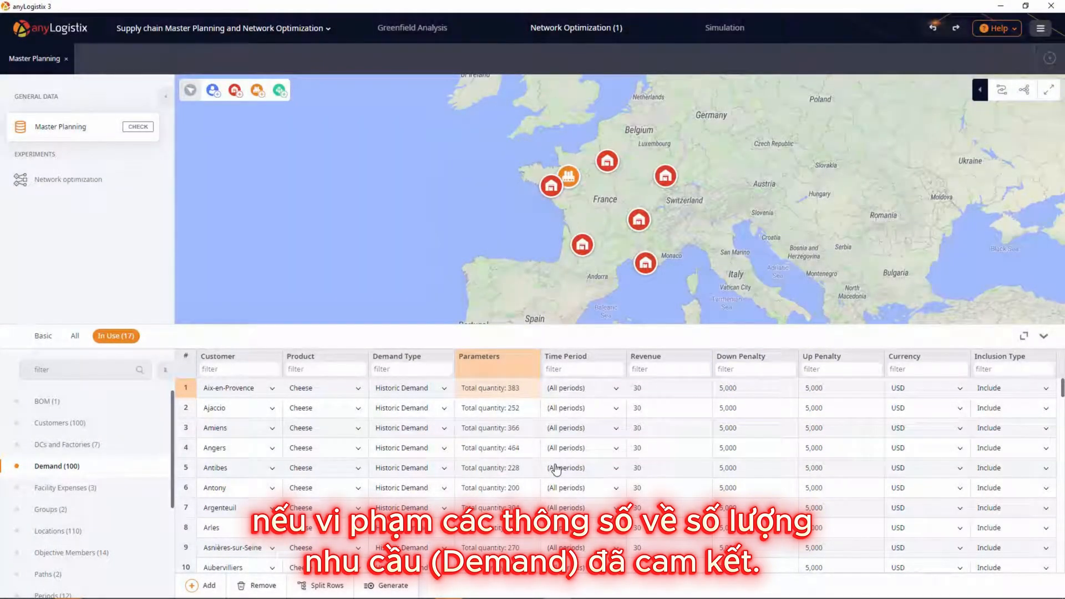
# Step: Review the Product Storages, Production, Product Flows, Paths and Facility Expenses tables
pyautogui.scroll(-3, 150, 502)
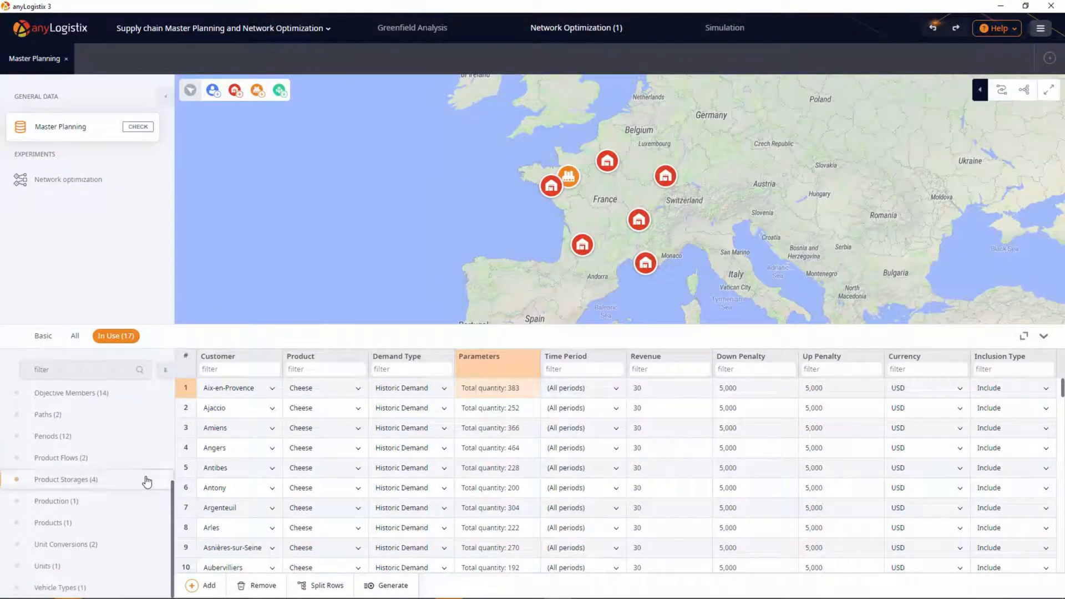
pyautogui.click(147, 481)
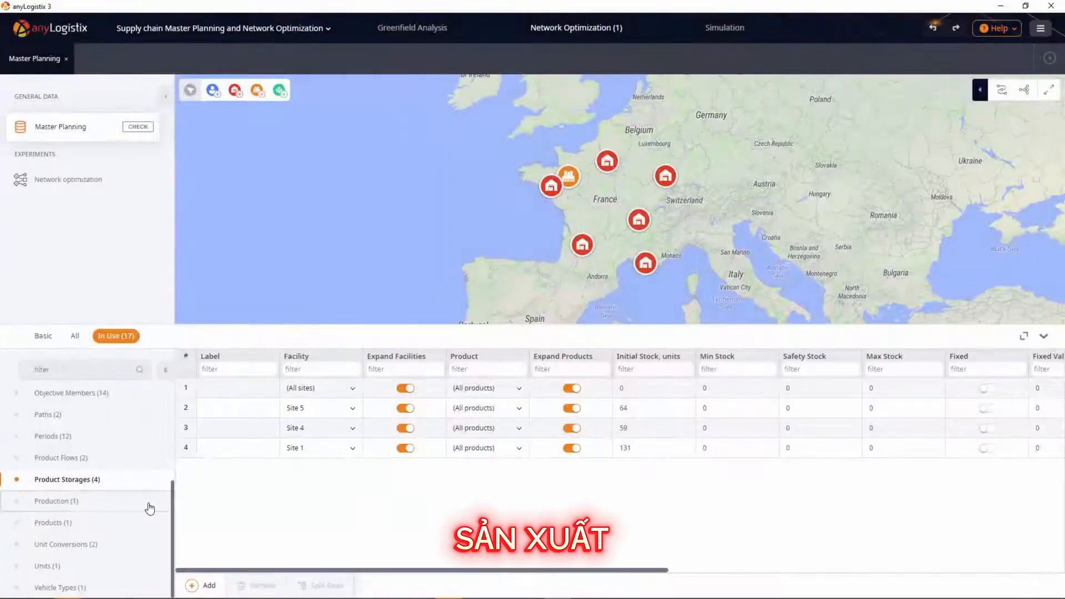
pyautogui.click(149, 506)
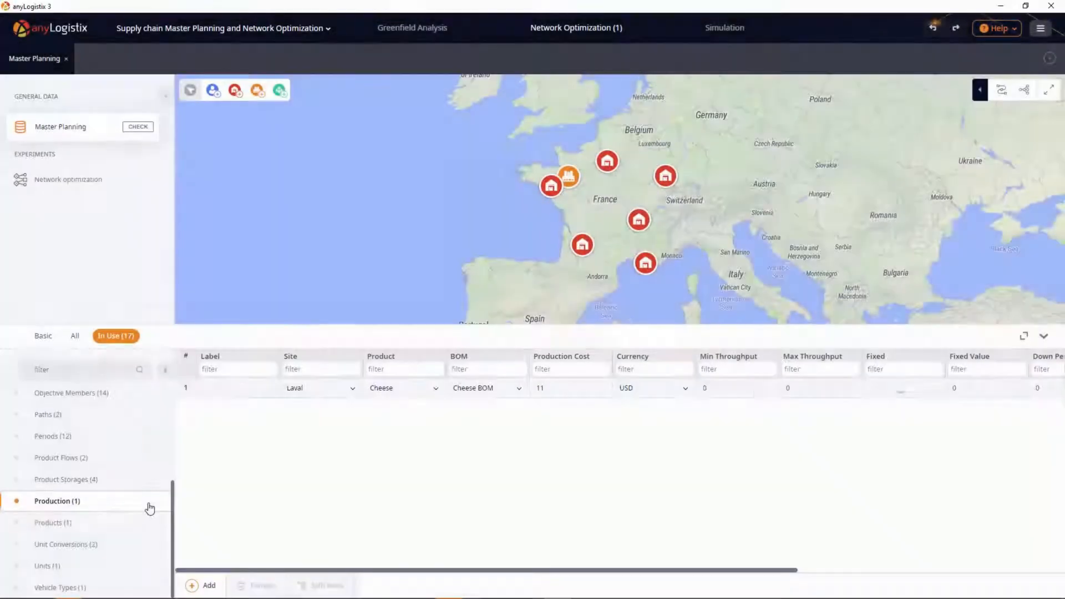
pyautogui.click(133, 460)
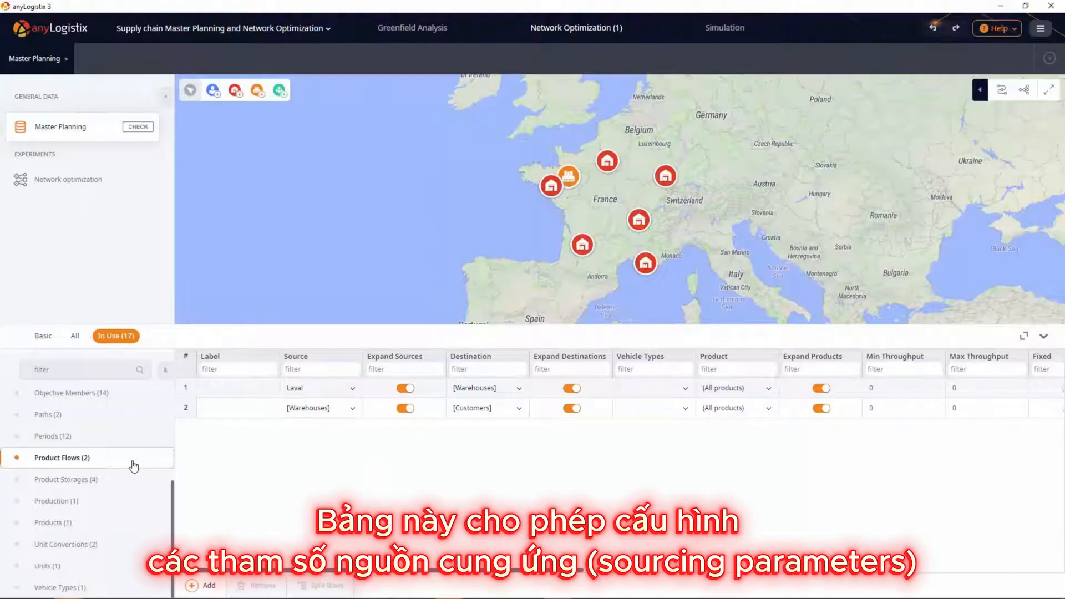
pyautogui.click(158, 414)
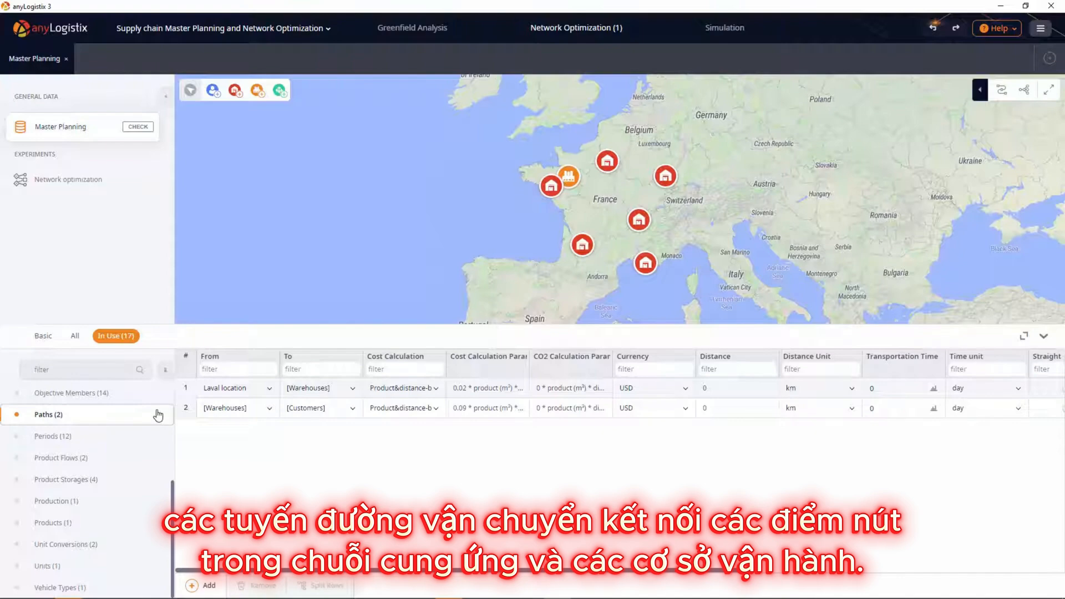
pyautogui.scroll(3, 158, 416)
pyautogui.click(131, 488)
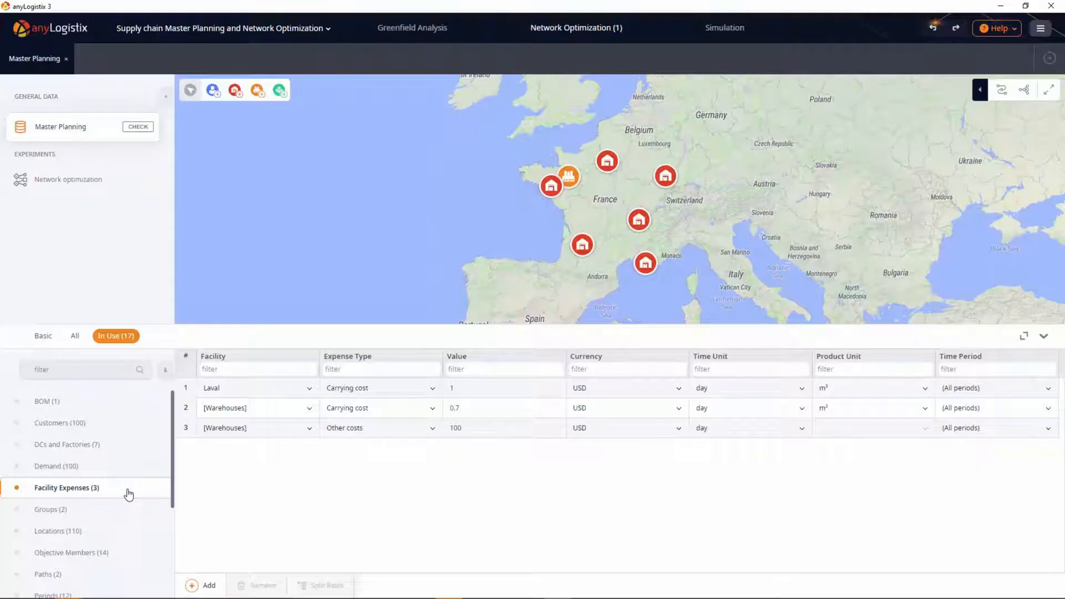
# Step: Set up automatic generation of 20 distribution centres in France, with country group creation turned off
pyautogui.click(146, 445)
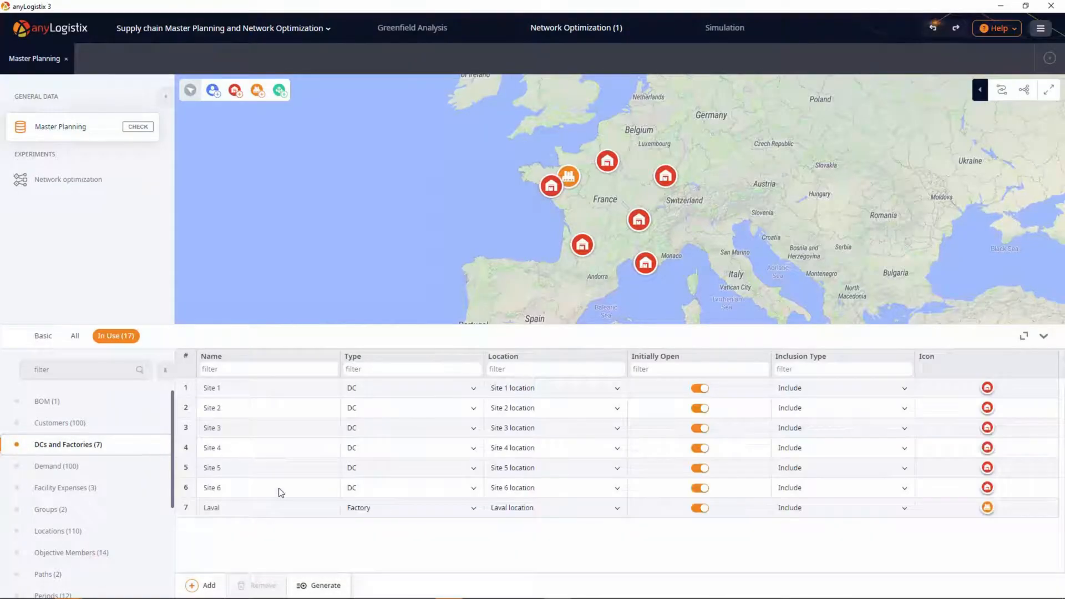
pyautogui.click(323, 584)
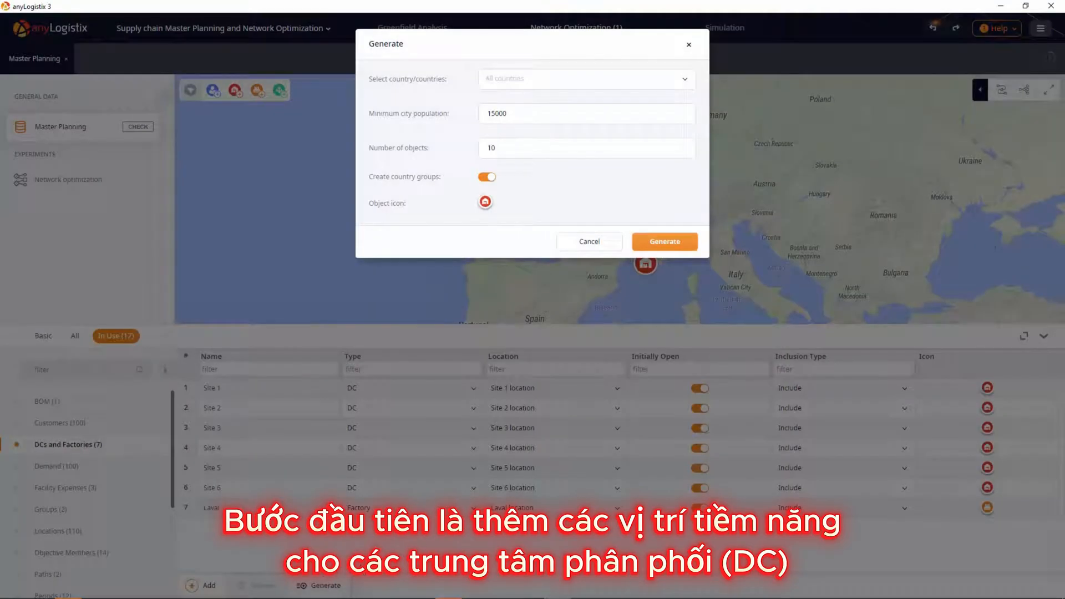
pyautogui.click(557, 86)
pyautogui.write('France')
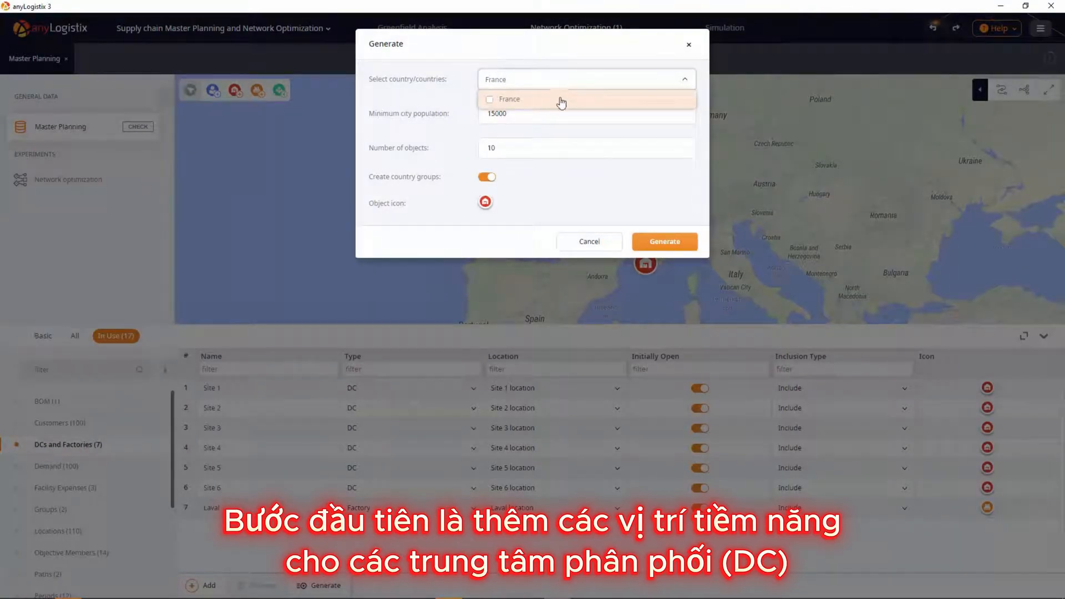
pyautogui.click(561, 100)
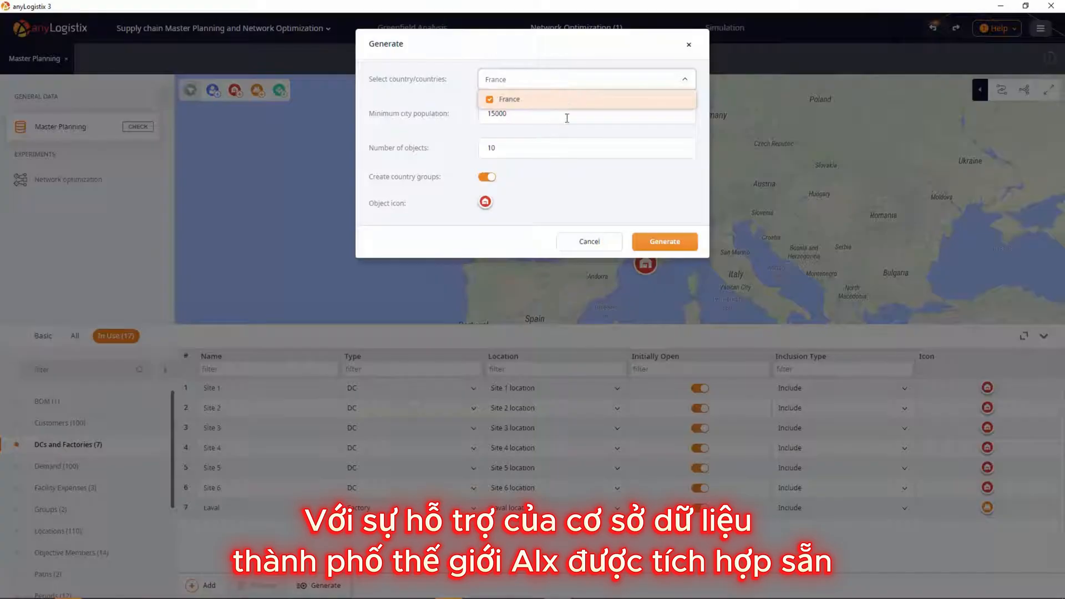
pyautogui.click(561, 147)
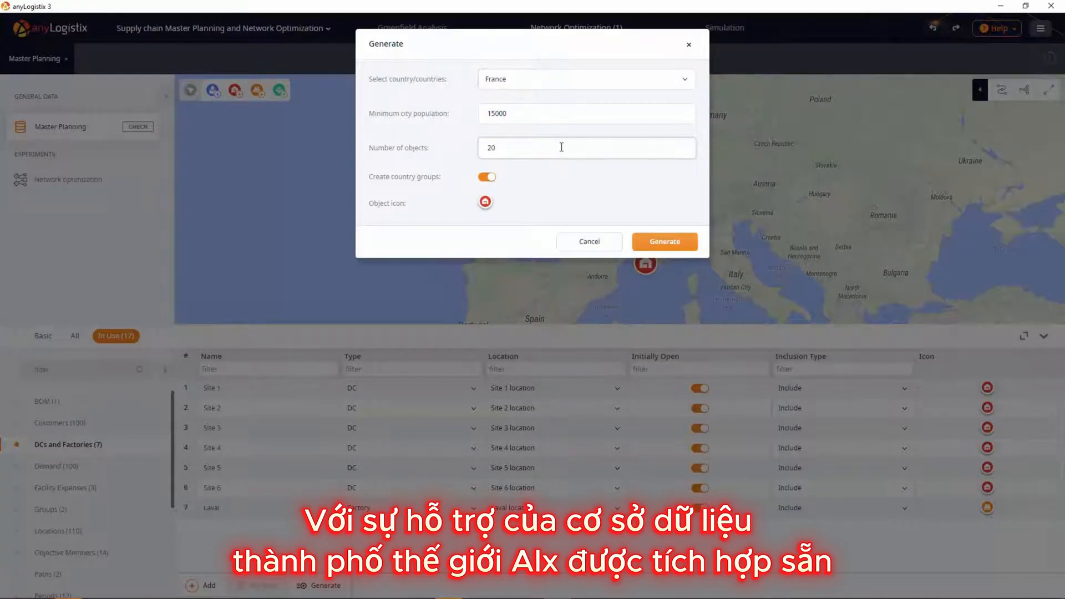
pyautogui.click(484, 177)
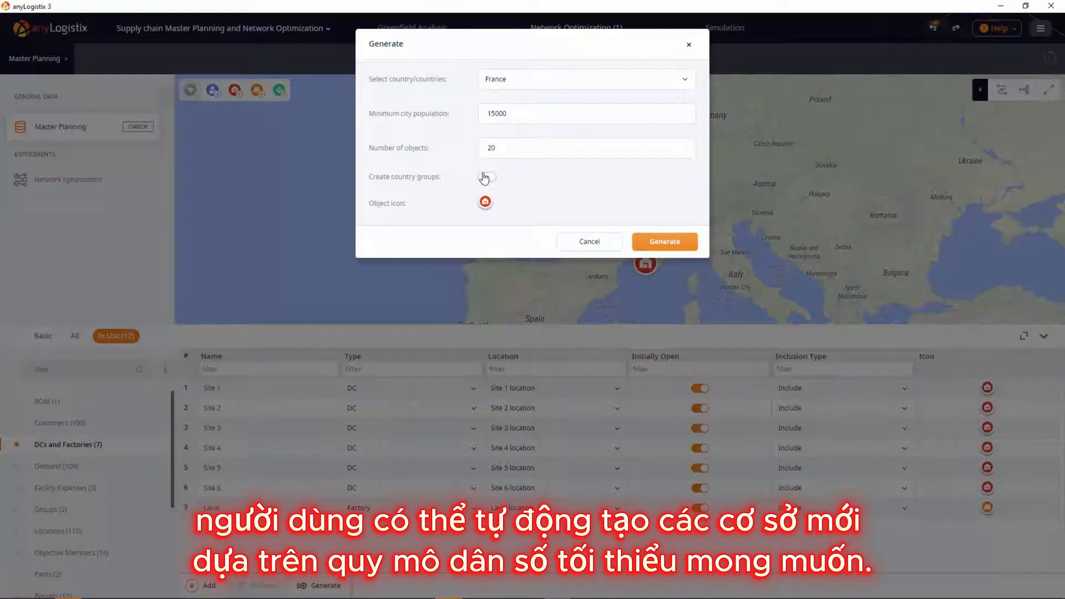
# Step: Assign the purple warehouse icon to the new distribution centres and generate them
pyautogui.click(485, 202)
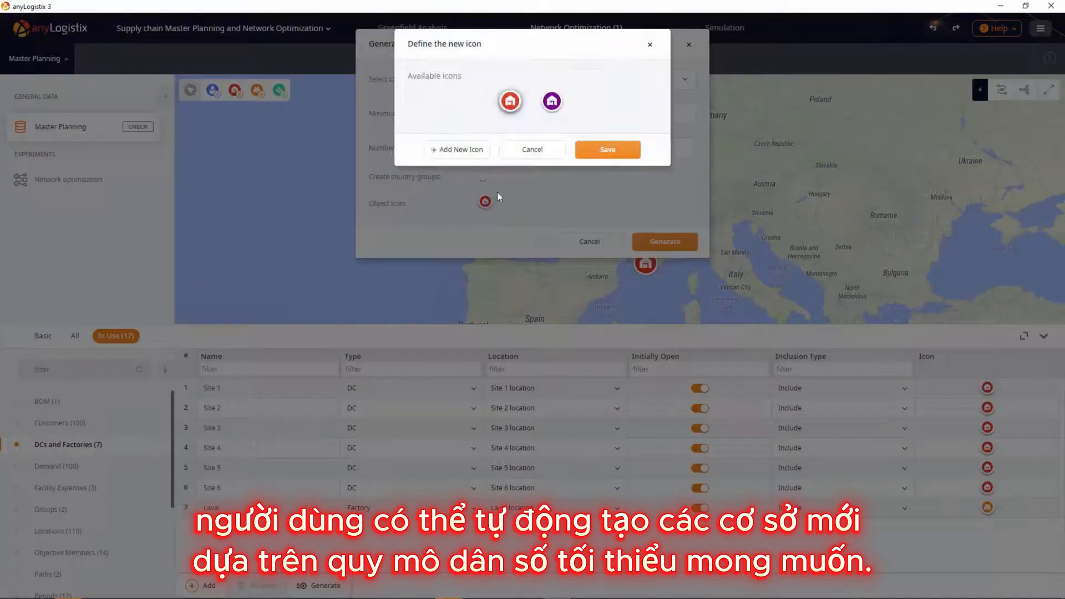
pyautogui.click(551, 101)
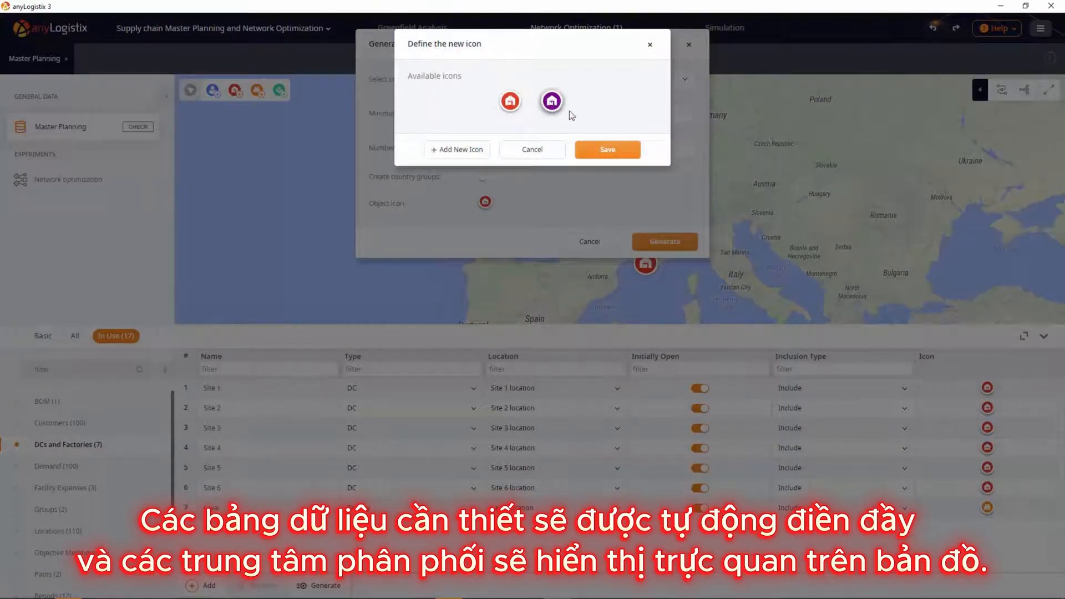
pyautogui.click(599, 150)
pyautogui.click(661, 241)
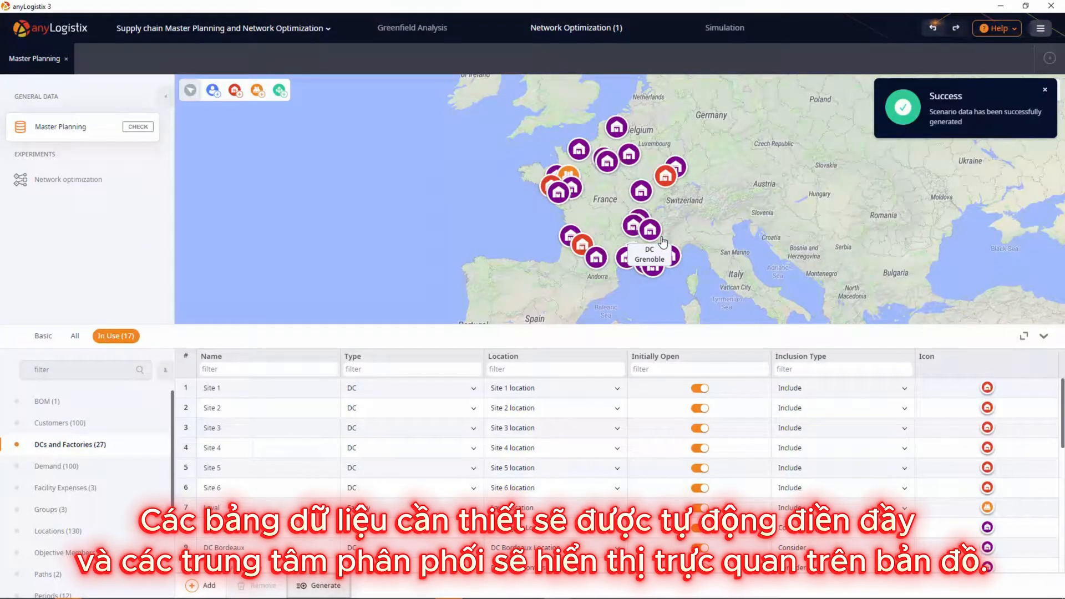
# Step: In the Product Flows table, change the destination of the Laval flow to [Generated DCs]
pyautogui.scroll(-3, 148, 540)
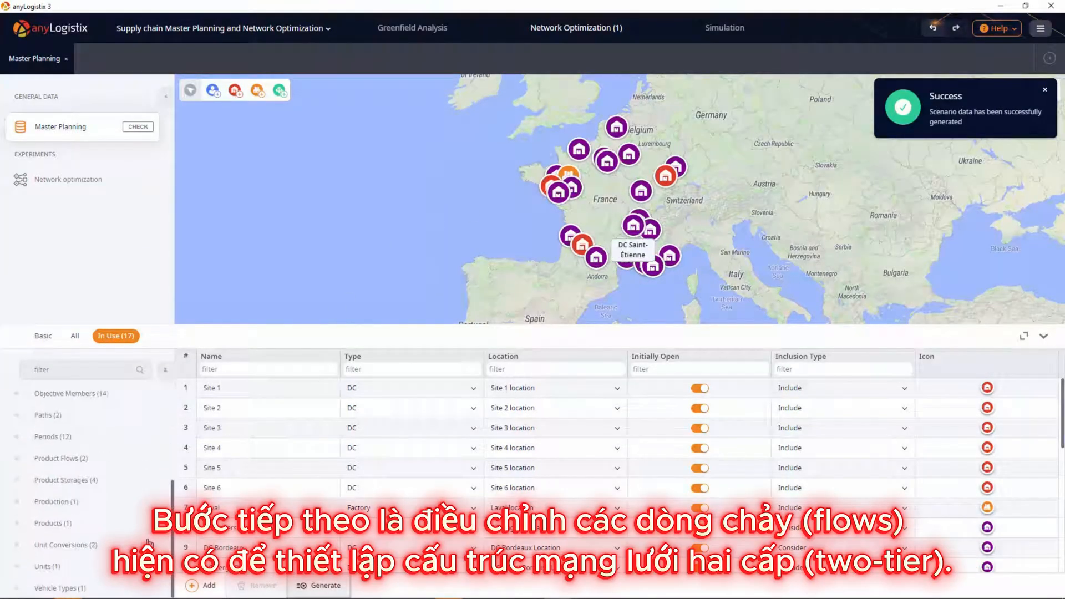
pyautogui.click(131, 462)
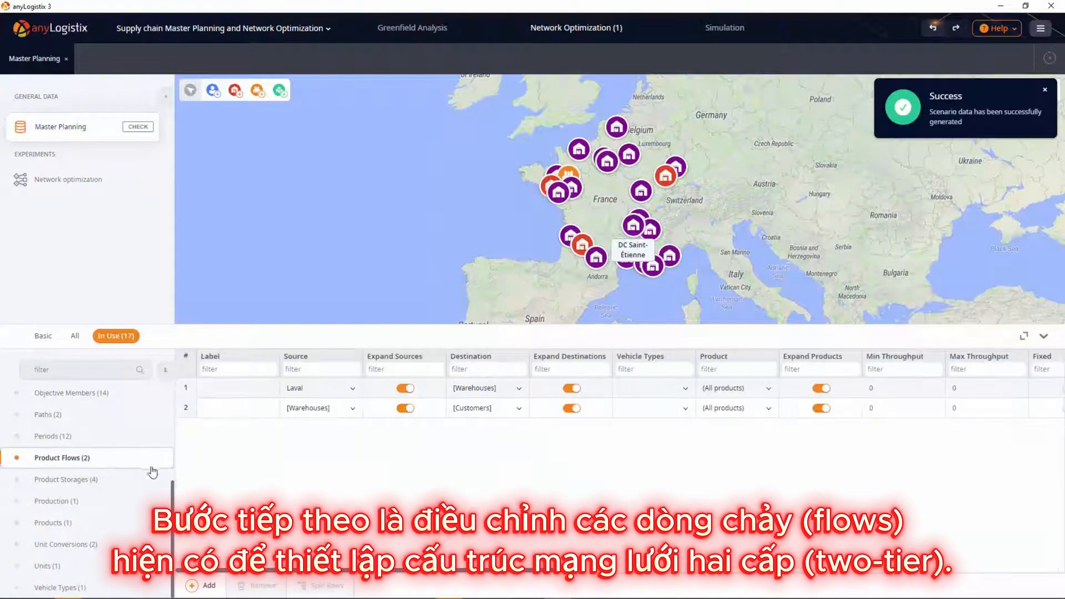
pyautogui.click(518, 389)
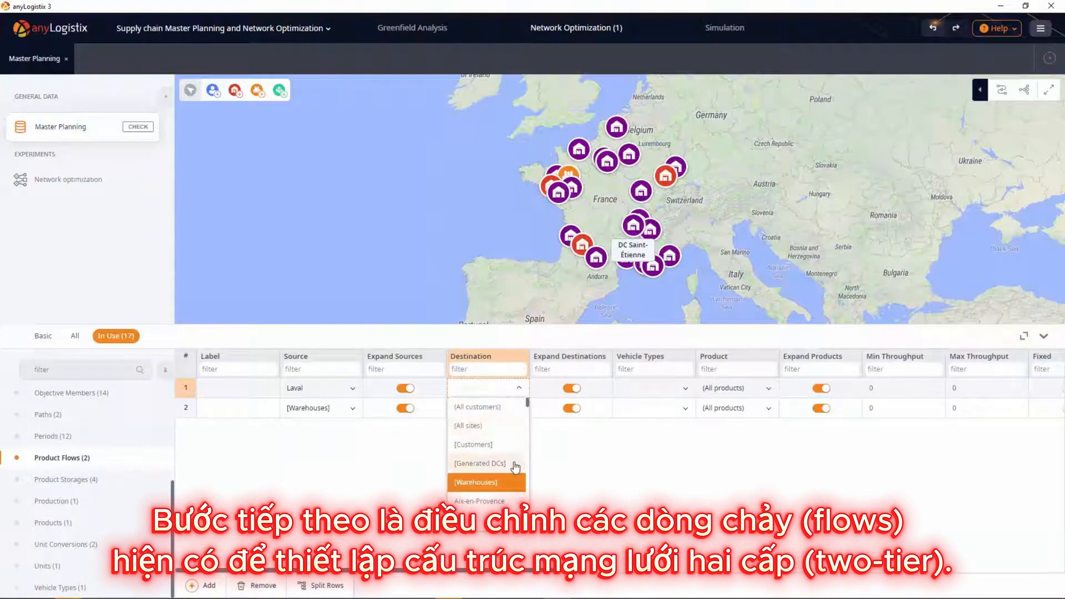
pyautogui.click(516, 467)
# Step: Add a product flow with [Generated DCs] as its source and [Warehouses] as its destination
pyautogui.click(207, 584)
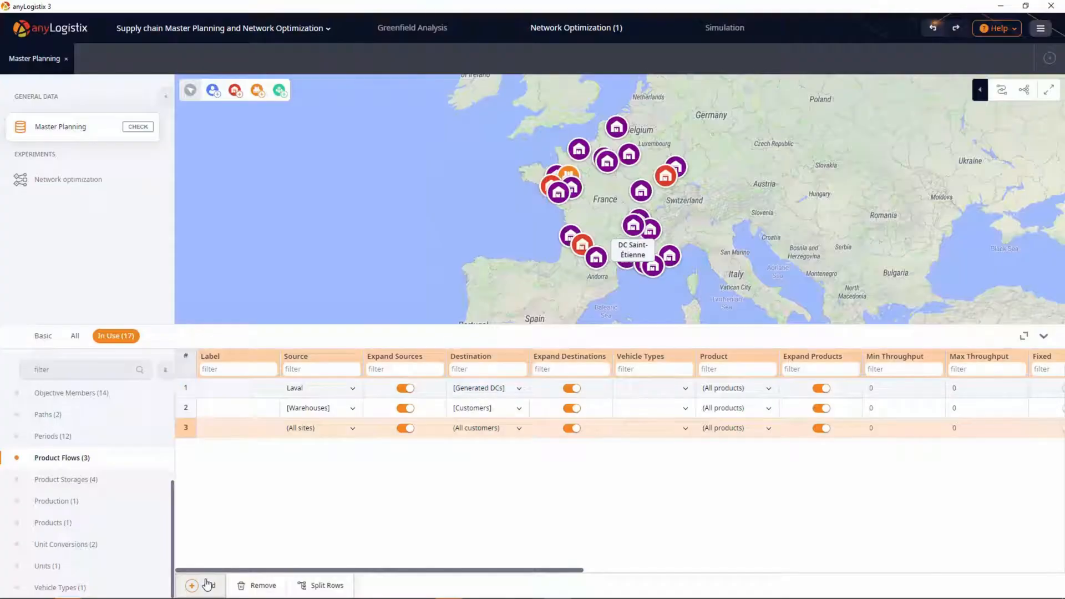
pyautogui.click(353, 428)
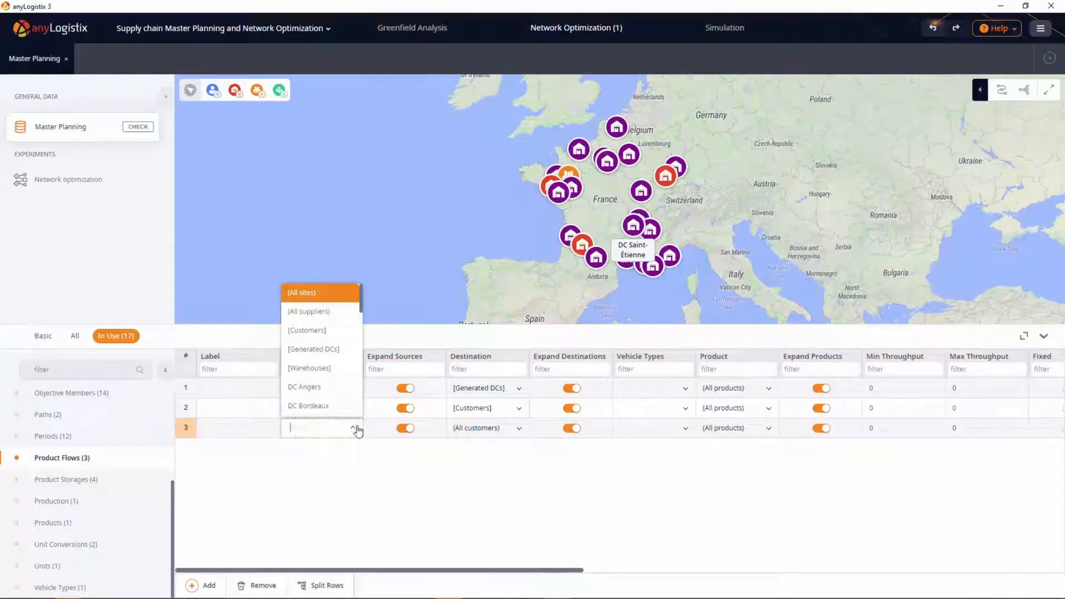
pyautogui.click(331, 355)
pyautogui.click(518, 429)
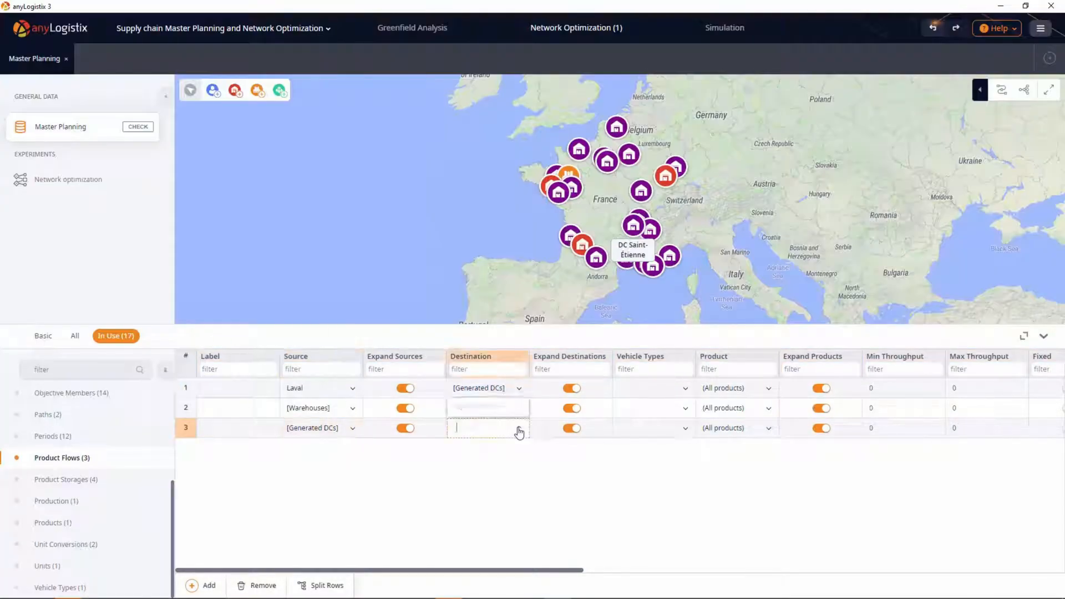
pyautogui.click(508, 376)
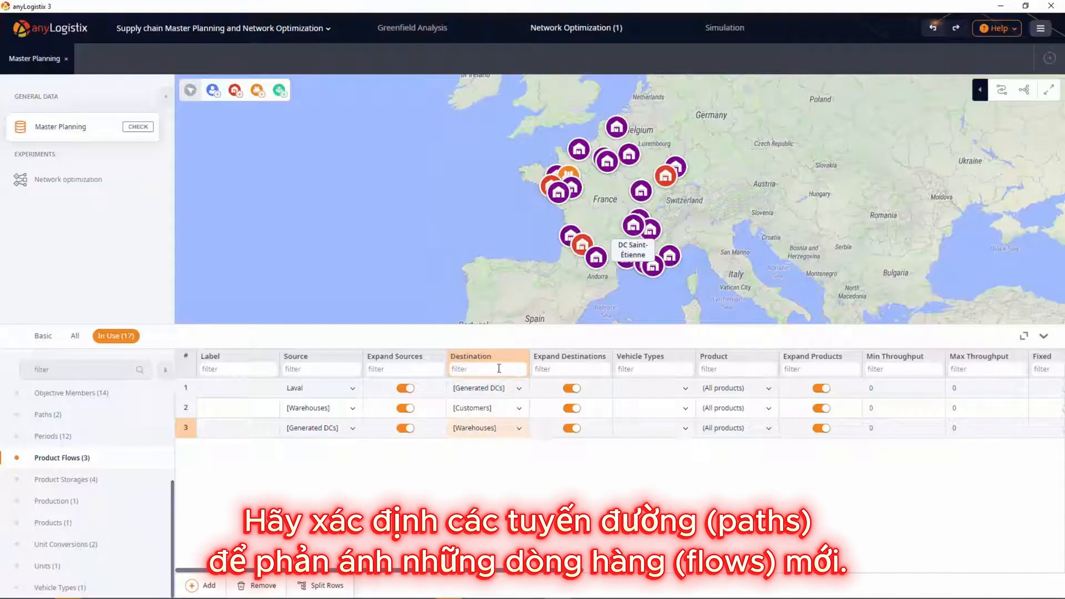
# Step: In the Paths table, set the destination of the path from Laval location to [Generated DCs]
pyautogui.click(100, 415)
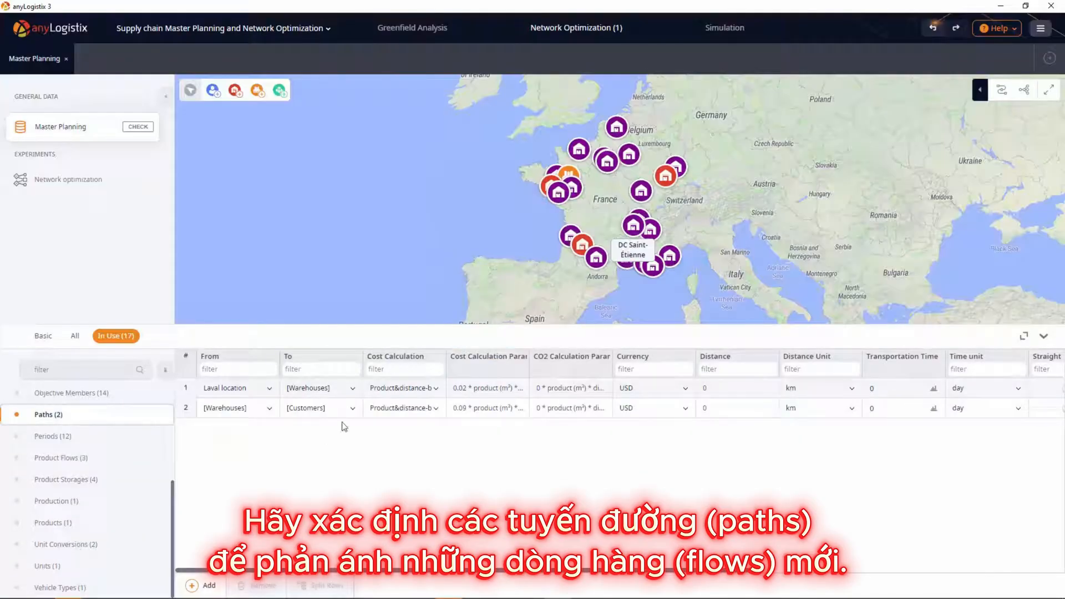
pyautogui.click(353, 392)
pyautogui.click(348, 442)
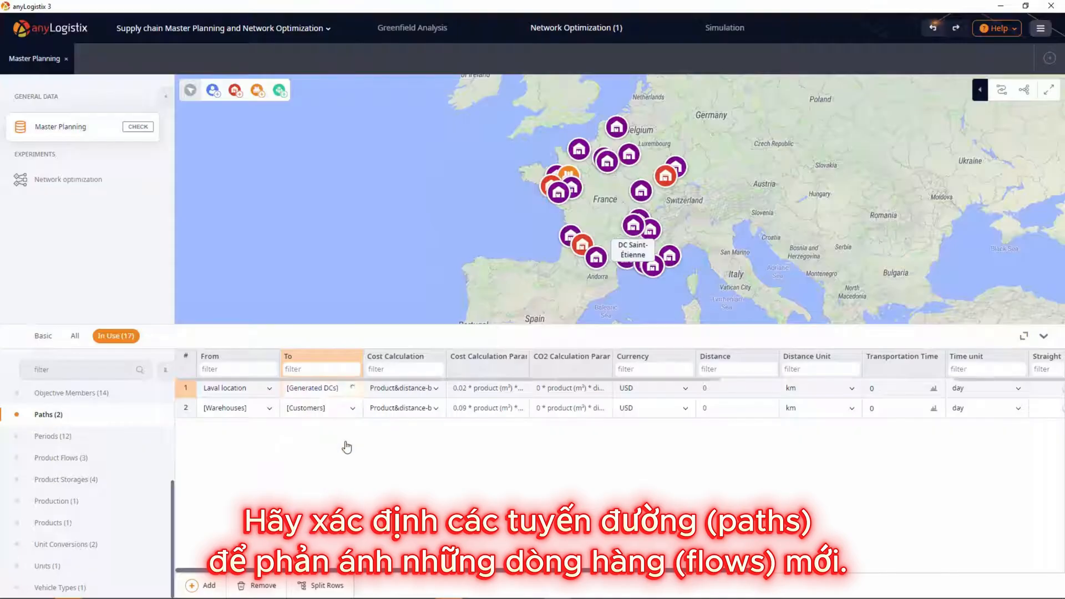
# Step: Add a path with [Generated DCs] as its origin and [Warehouses] as its destination
pyautogui.click(199, 585)
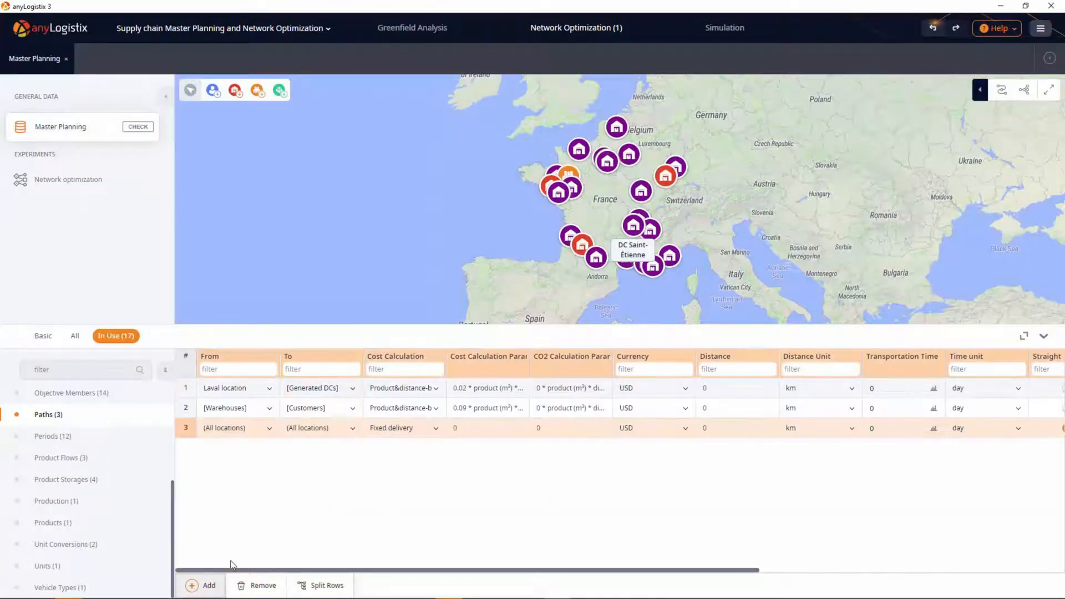
pyautogui.click(269, 428)
pyautogui.click(257, 340)
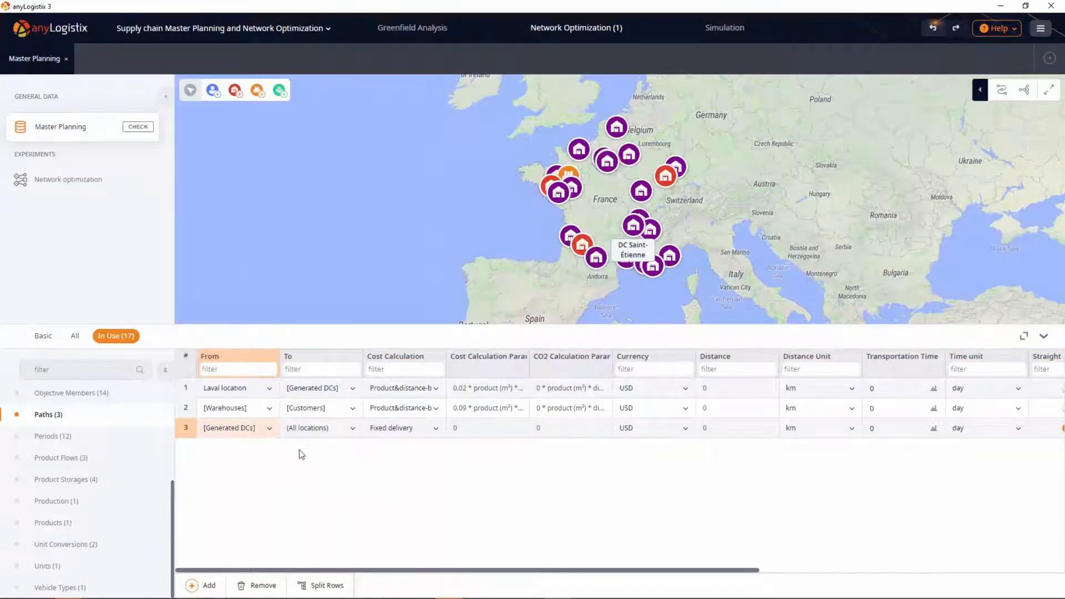
pyautogui.click(352, 428)
pyautogui.click(318, 348)
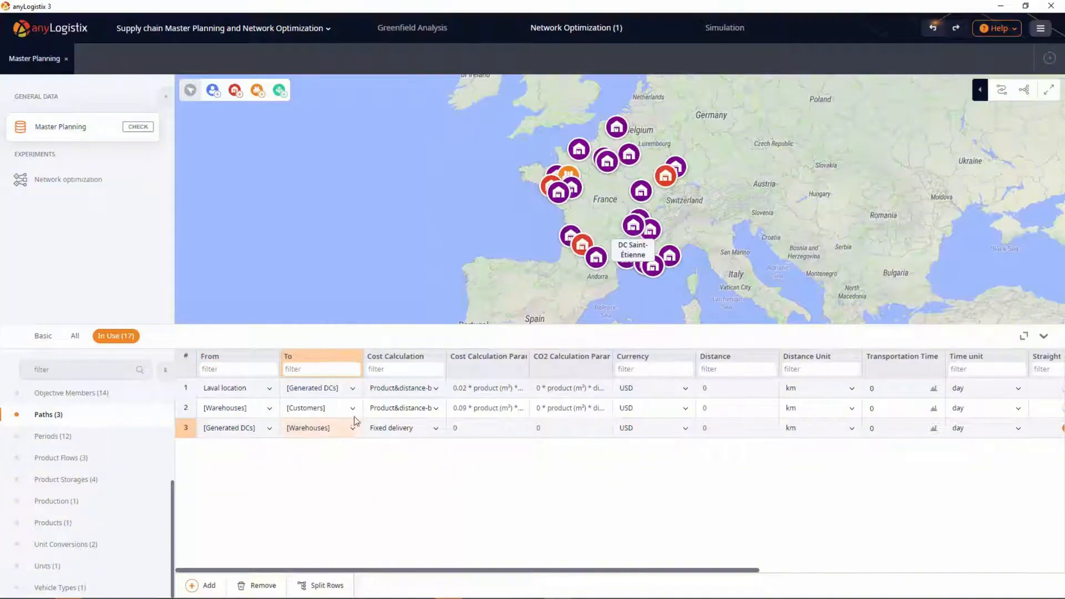
# Step: Make the new path's cost calculation Product&distance-based, with a cost per unit of 0.05 per m³
pyautogui.click(436, 428)
pyautogui.click(431, 377)
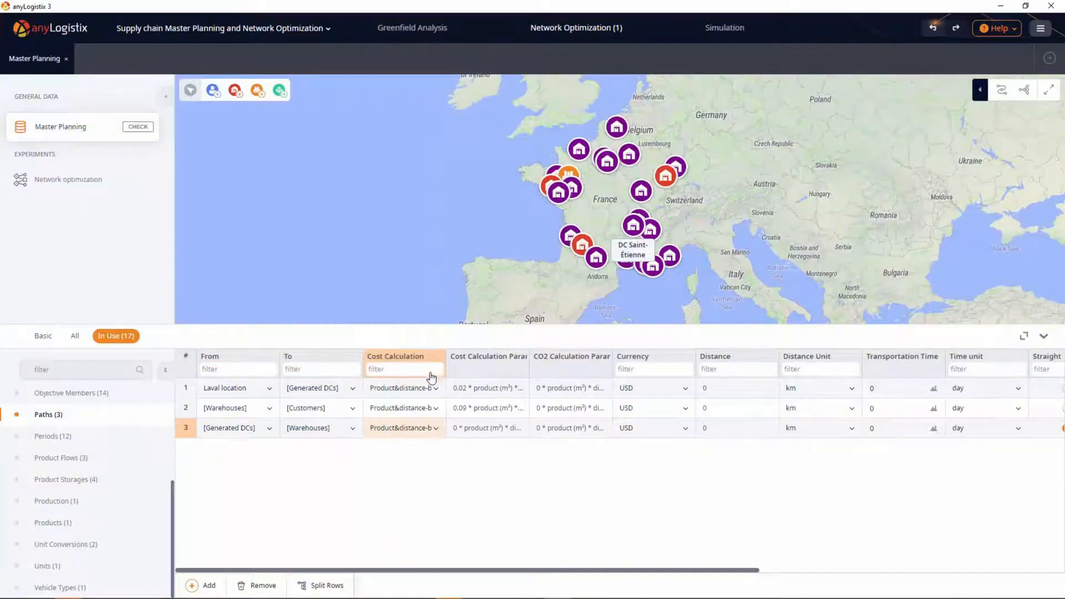
pyautogui.doubleClick(481, 432)
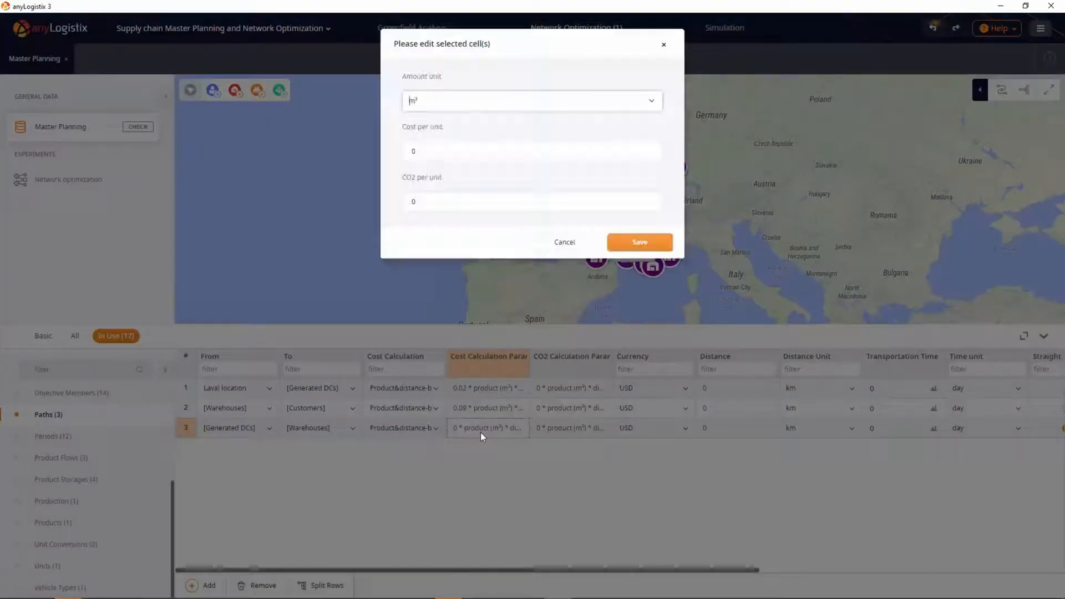
pyautogui.click(480, 153)
pyautogui.write('.05')
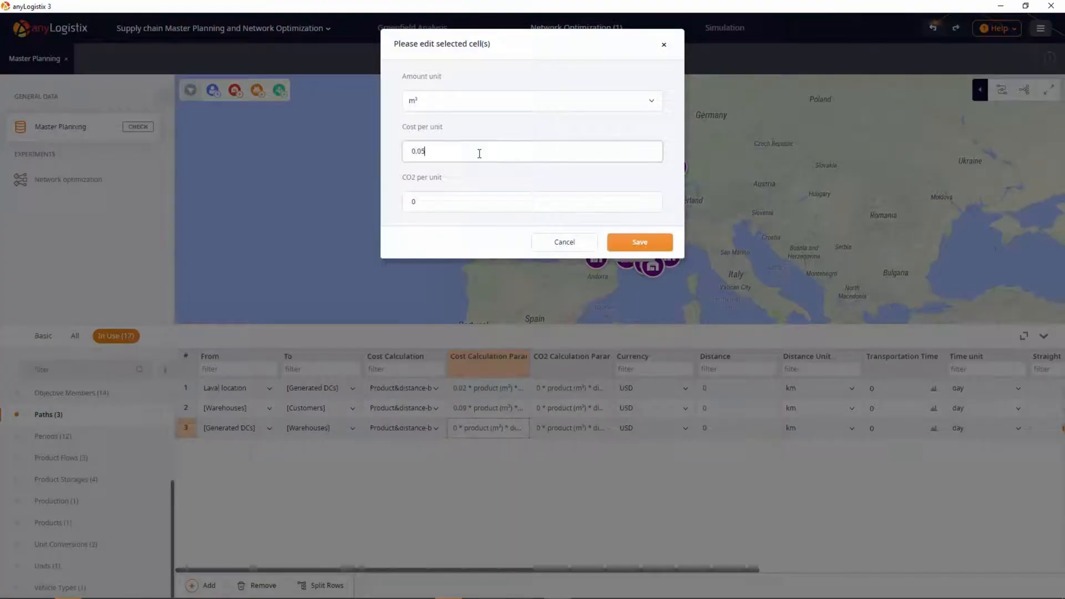
pyautogui.click(637, 242)
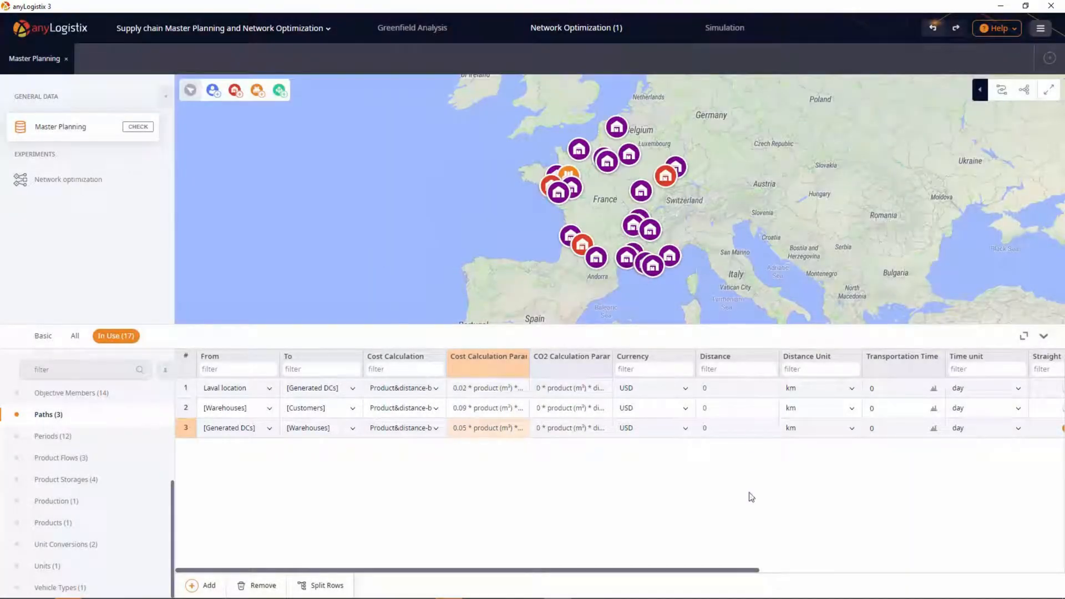
# Step: Disable the Straight option for the path from [Generated DCs] to [Warehouses] and assign Vehicle type as its vehicle
pyautogui.moveTo(719, 575); pyautogui.dragTo(970, 575)
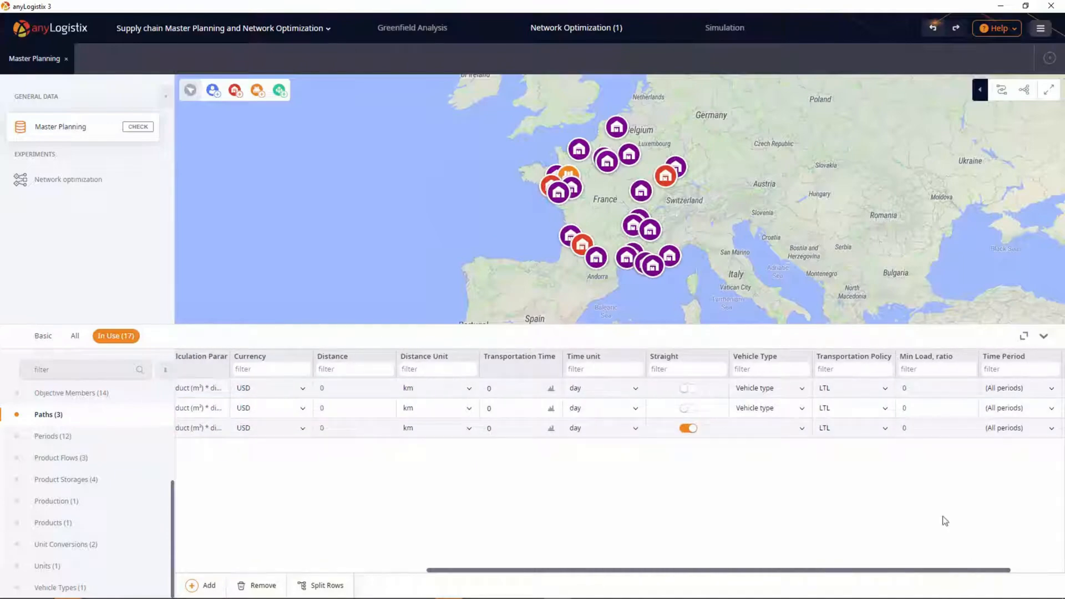
pyautogui.click(694, 428)
pyautogui.click(801, 429)
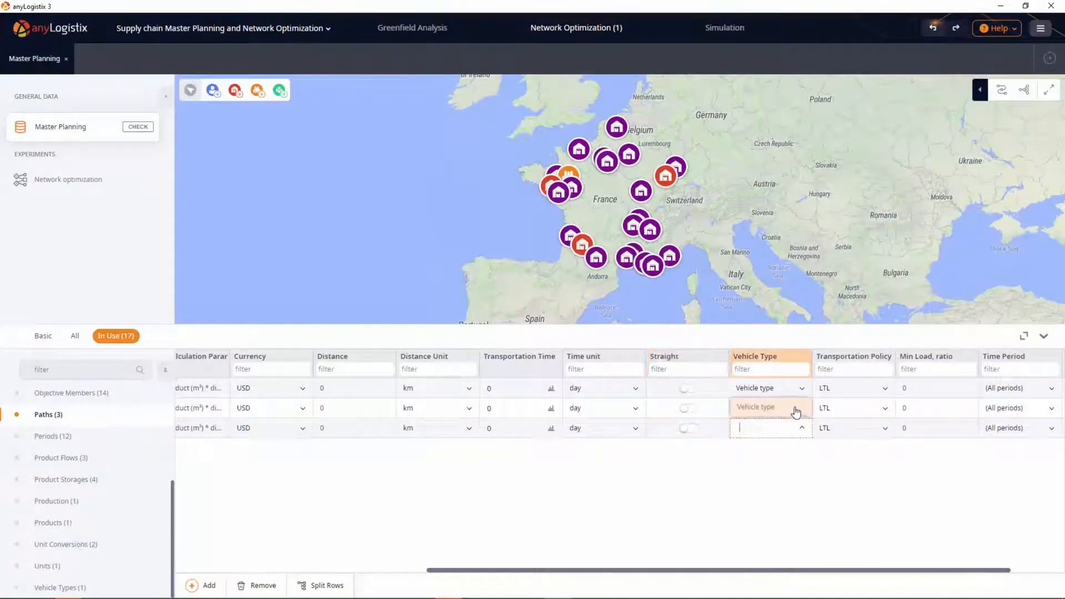
pyautogui.click(796, 410)
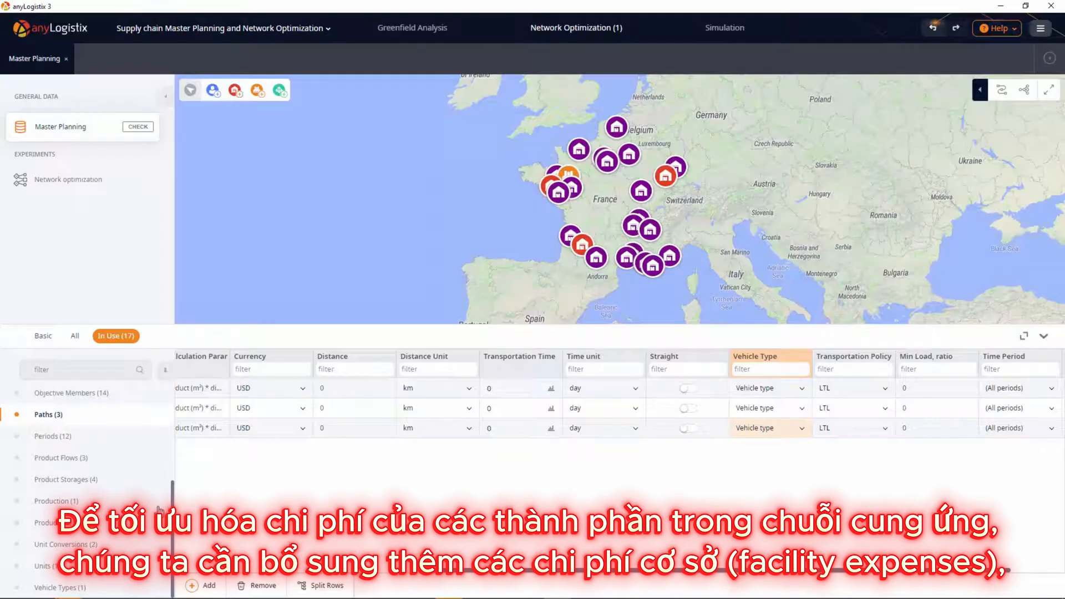
# Step: Add two rows to the Facility Expenses table and set the facility of both to [Generated DCs]
pyautogui.scroll(3, 159, 509)
pyautogui.click(148, 488)
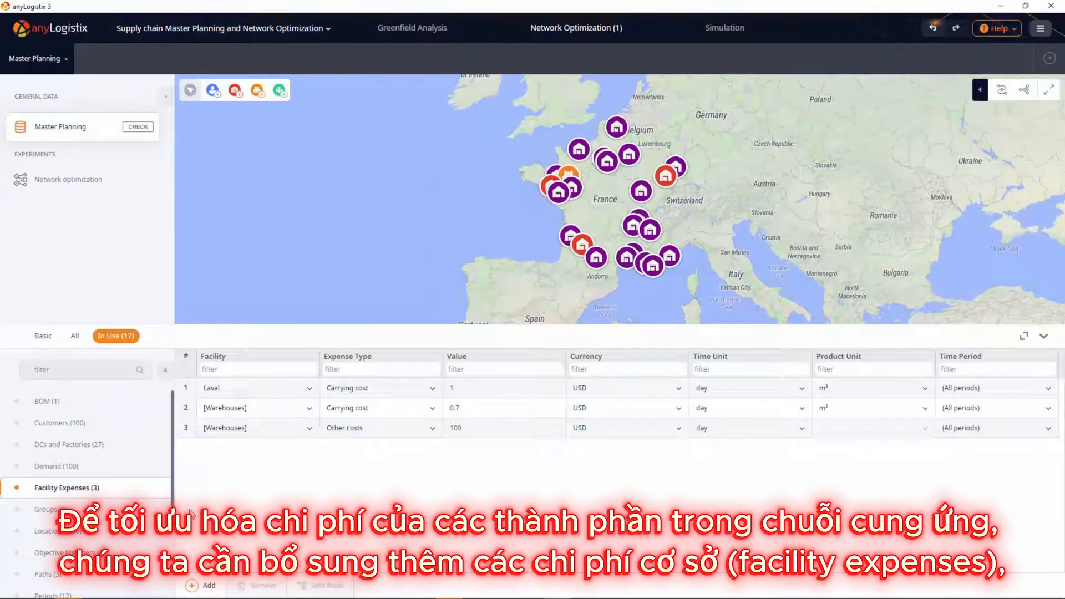
pyautogui.click(202, 585)
pyautogui.click(202, 585)
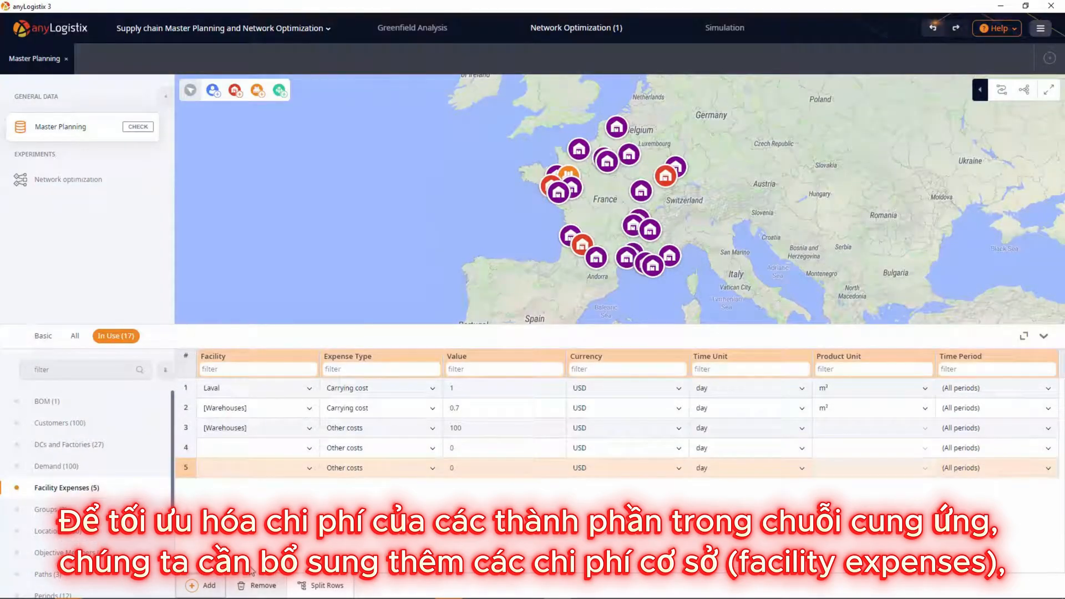
pyautogui.click(267, 453)
pyautogui.keyDown('ctrl'); pyautogui.click(265, 471); pyautogui.keyUp('ctrl')
pyautogui.rightClick(265, 472)
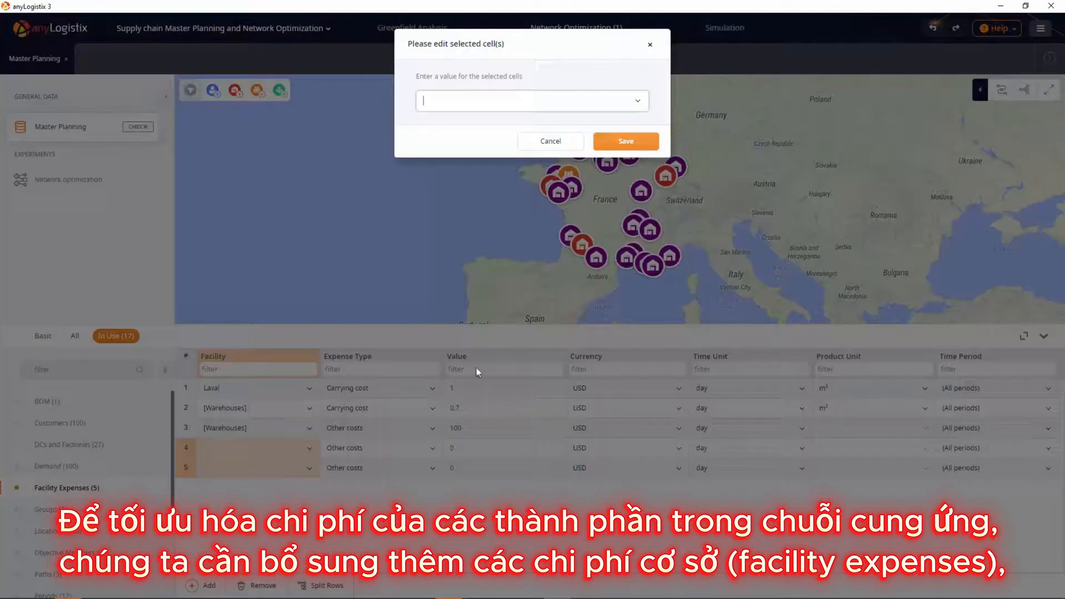
pyautogui.click(502, 106)
pyautogui.click(518, 165)
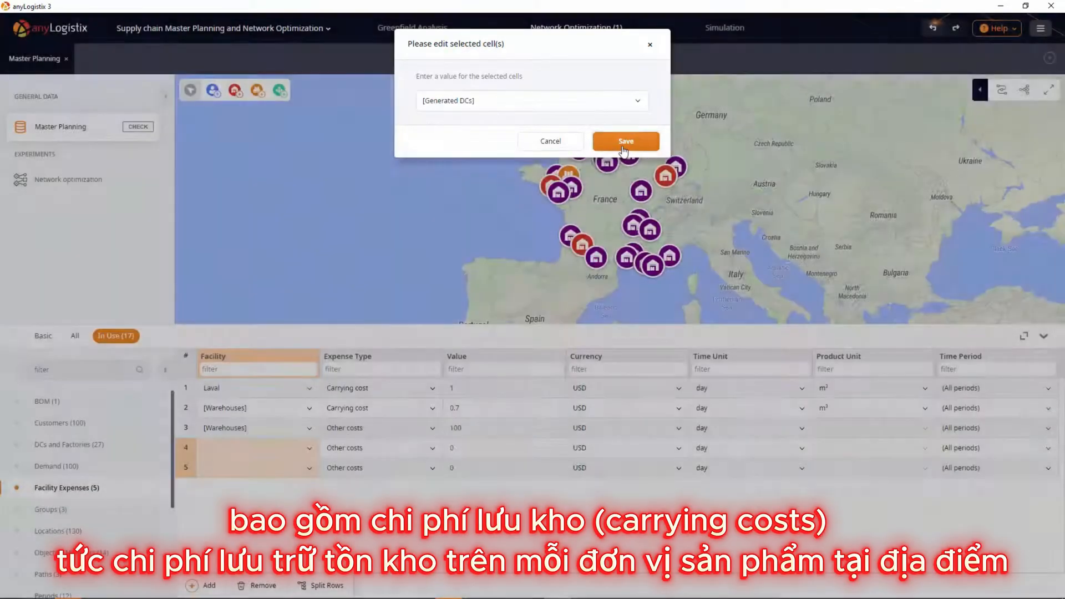
pyautogui.click(624, 146)
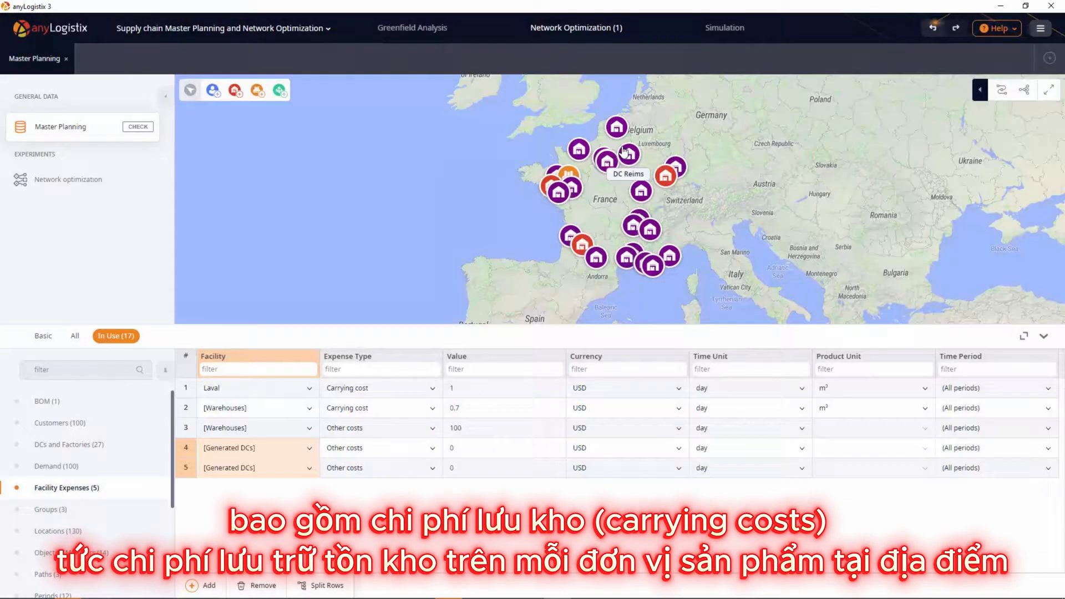
# Step: Give [Generated DCs] a carrying cost of 0.2 and other costs of 100
pyautogui.click(400, 447)
pyautogui.click(408, 368)
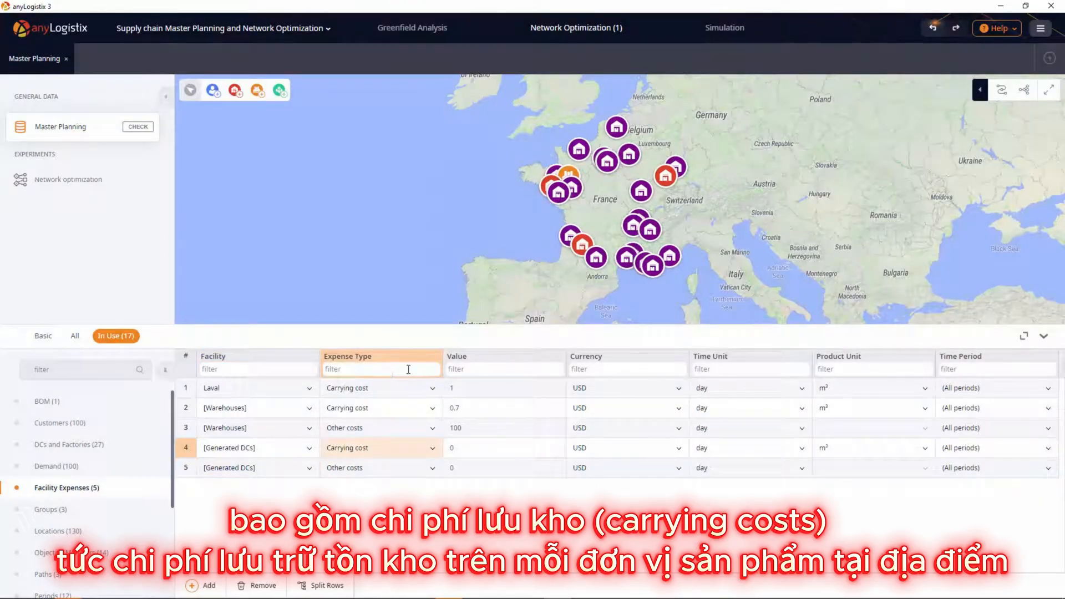
pyautogui.click(470, 450)
pyautogui.write('0.2')
pyautogui.press('Return')
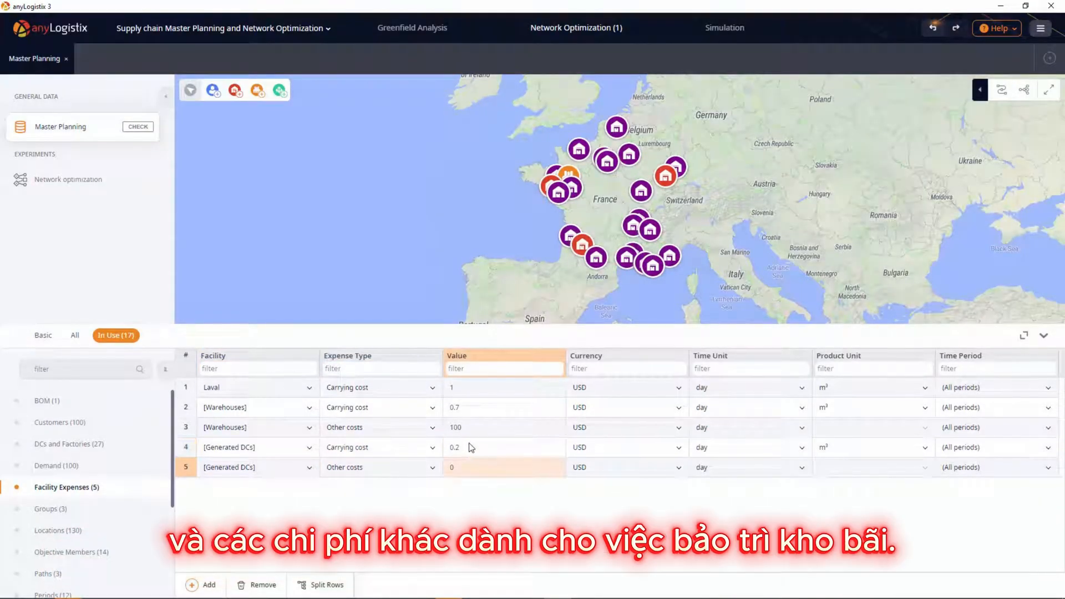
pyautogui.press('Return')
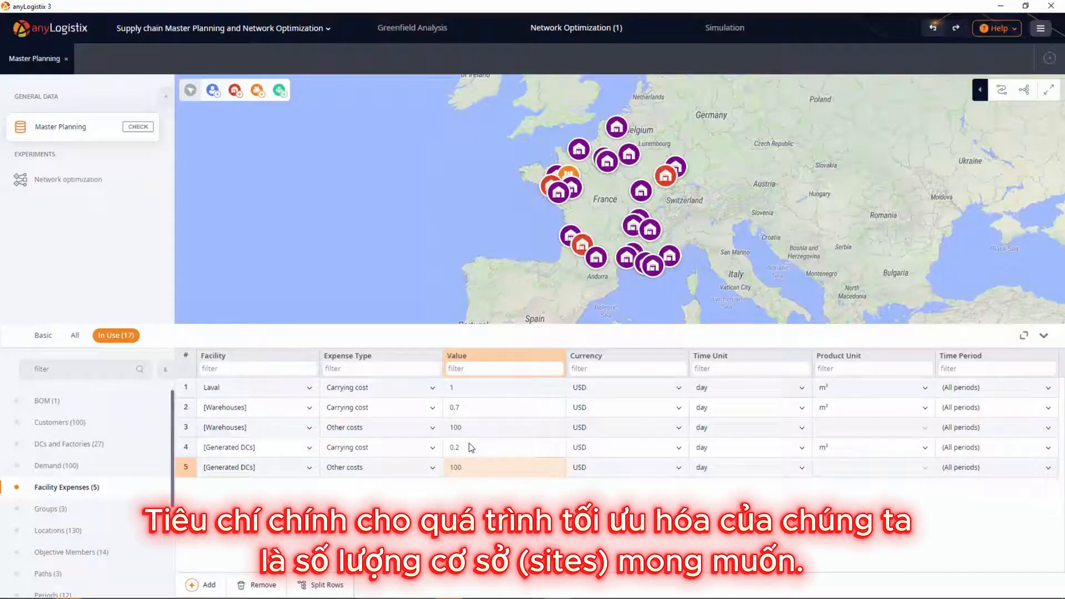
# Step: Add an assets constraint for the [Generated DCs] group with a minimum of 1 and a maximum of 1
pyautogui.click(75, 335)
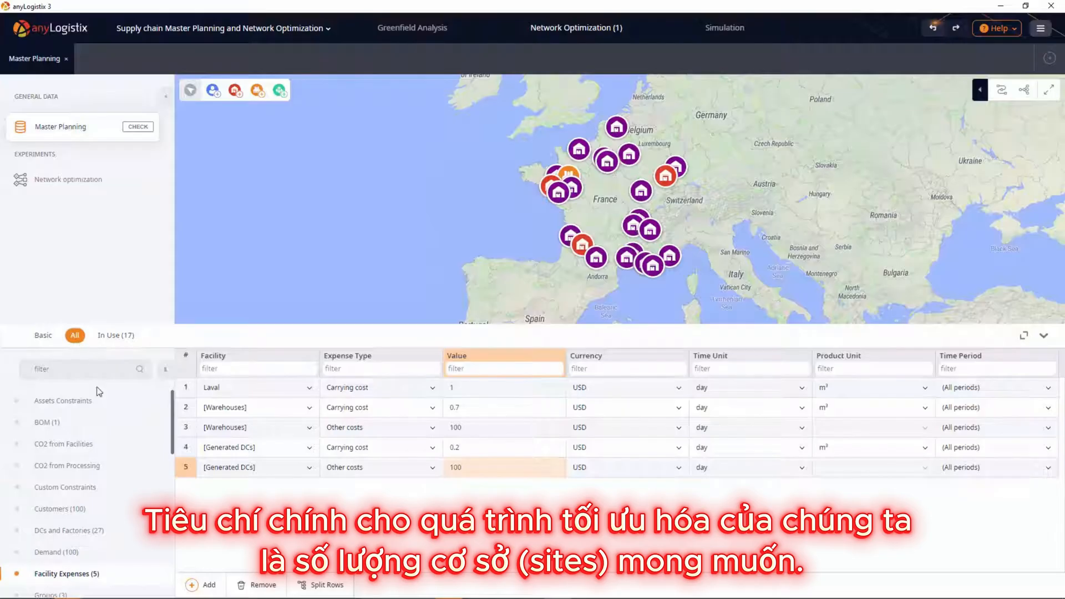
pyautogui.click(96, 402)
pyautogui.click(206, 584)
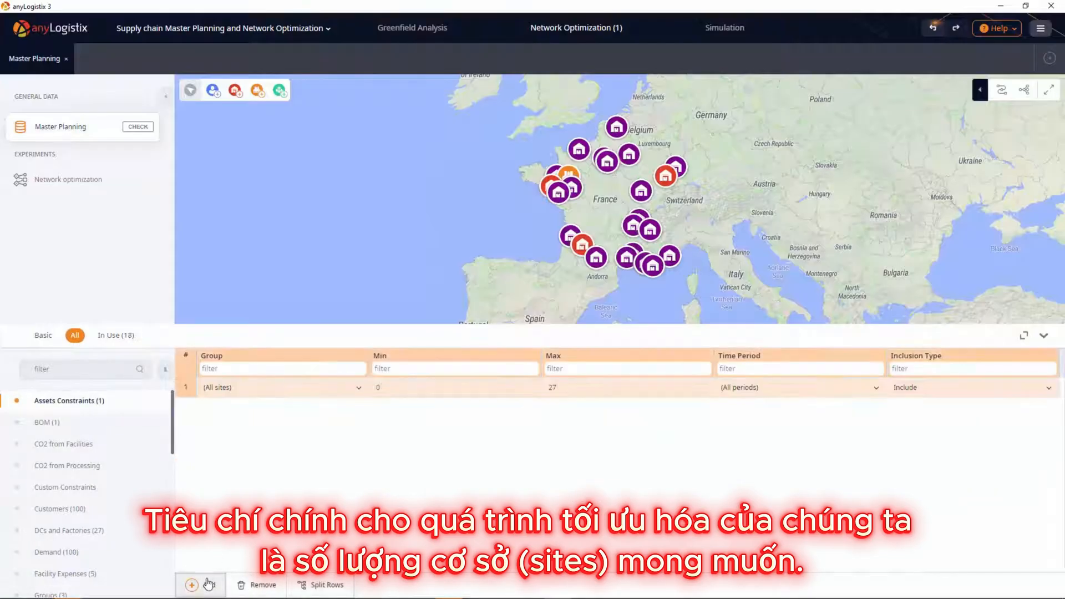
pyautogui.click(358, 388)
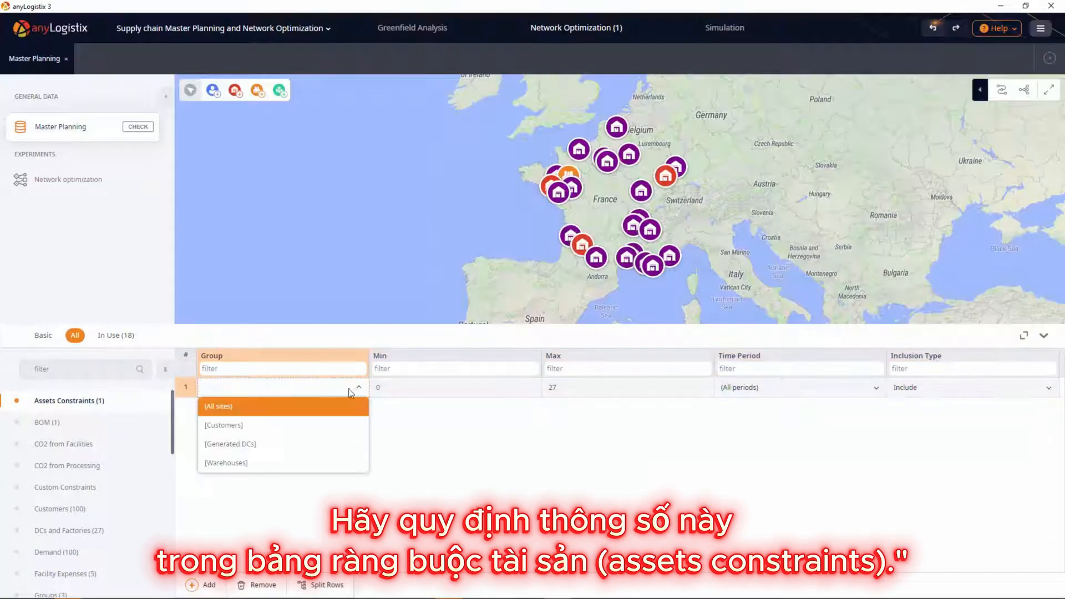
pyautogui.click(272, 445)
pyautogui.click(413, 394)
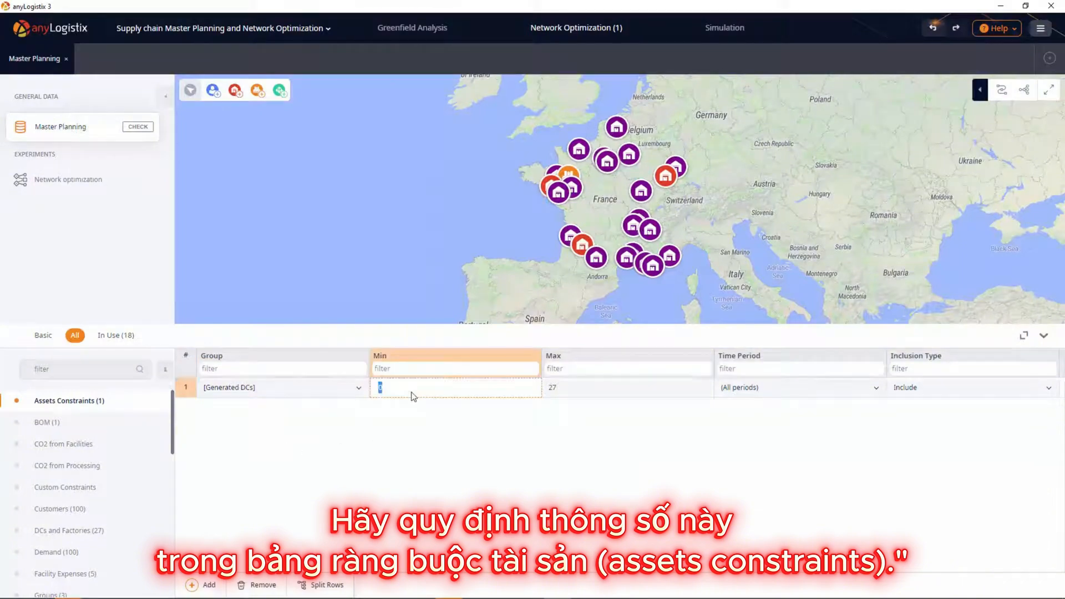
pyautogui.write('1')
pyautogui.click(547, 394)
pyautogui.write('1')
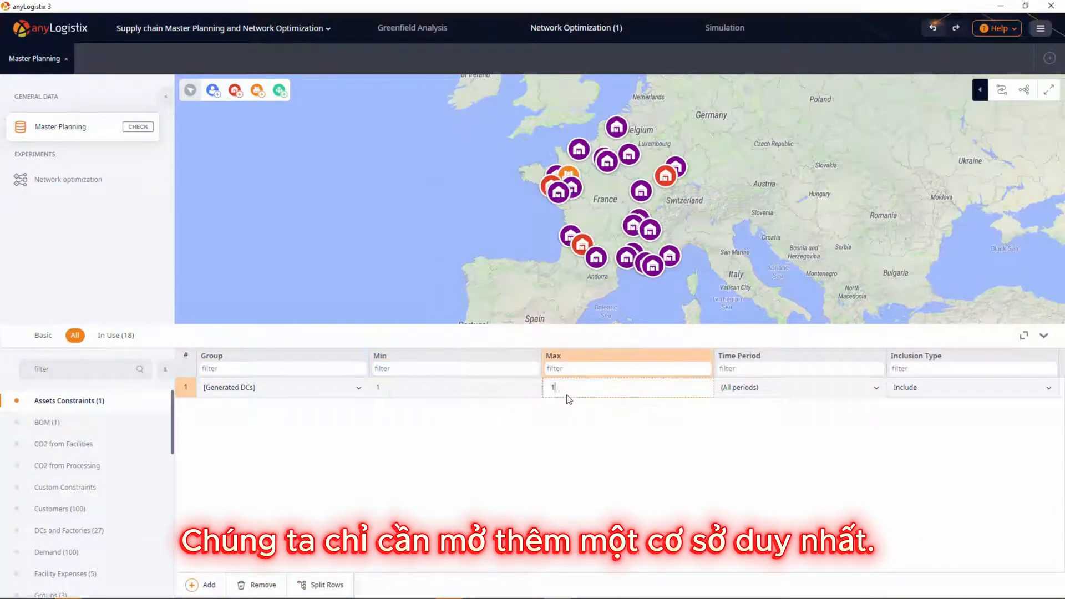
pyautogui.press('Return')
# Step: Run the Network optimization experiment
pyautogui.click(118, 177)
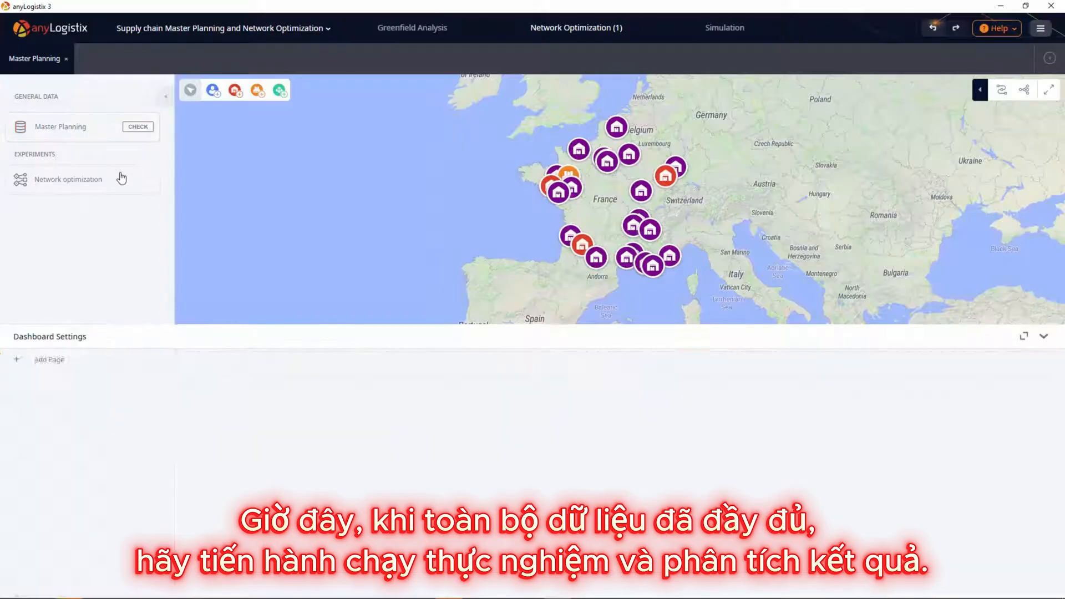
pyautogui.click(21, 198)
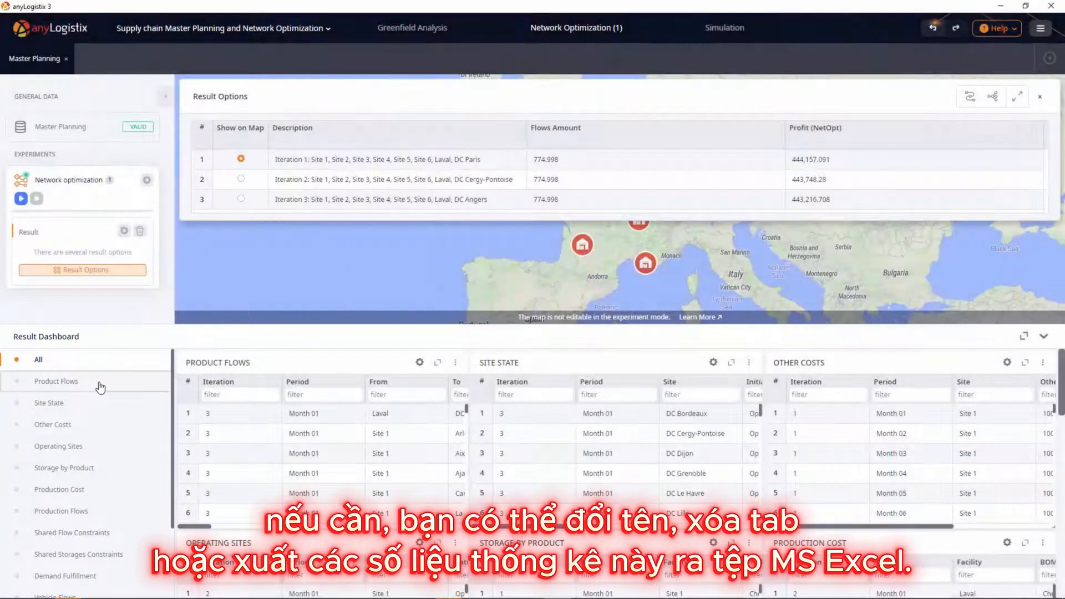
# Step: Check the actions available for the Product Flows result page, close the result options and show the supply chain as a structure diagram
pyautogui.rightClick(101, 387)
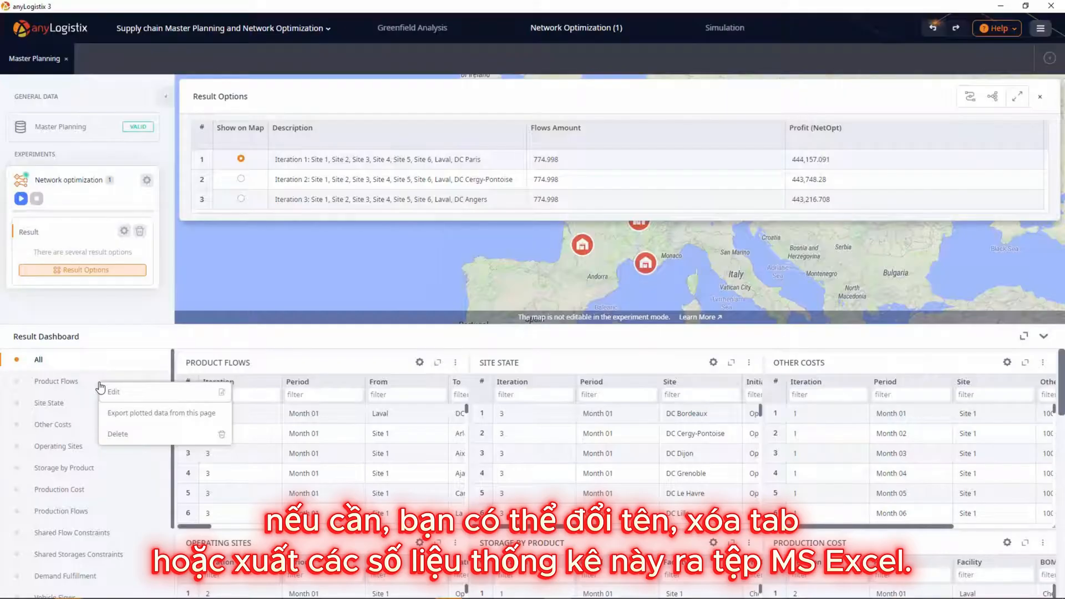
pyautogui.click(119, 313)
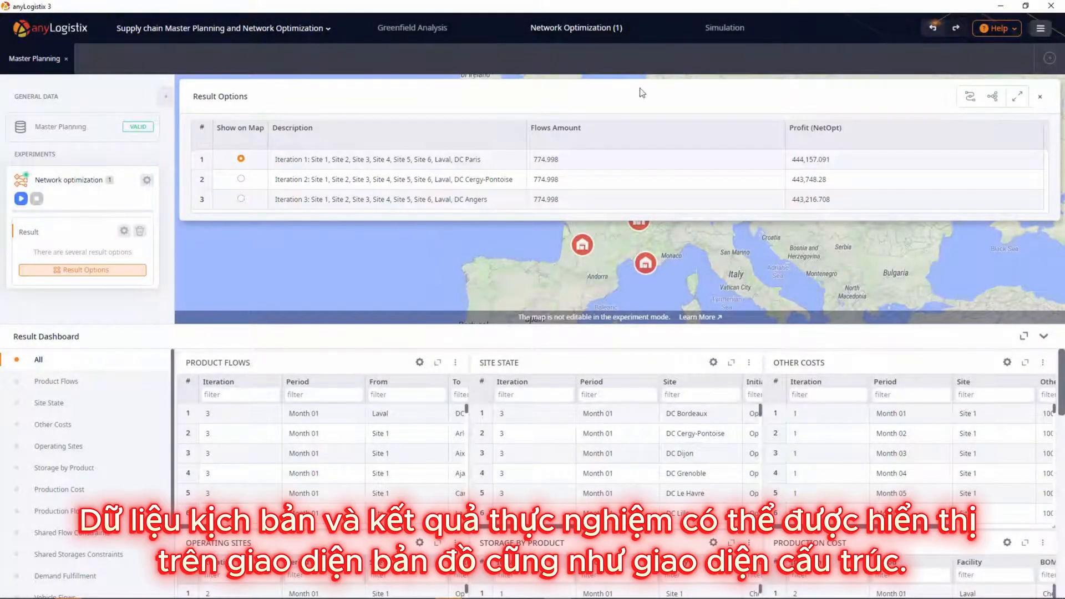
pyautogui.click(1040, 100)
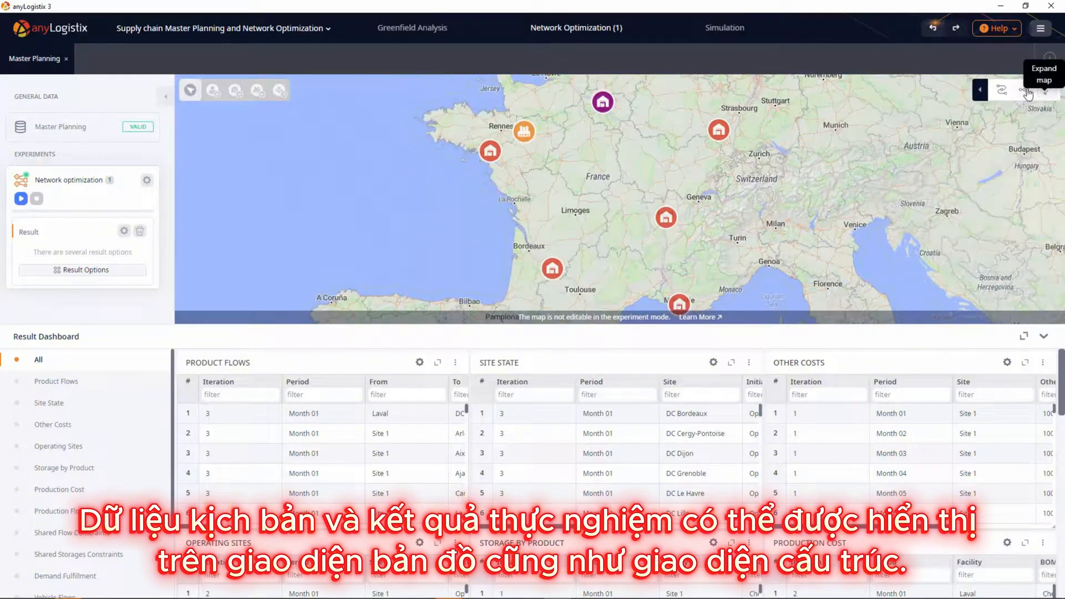
pyautogui.click(1024, 91)
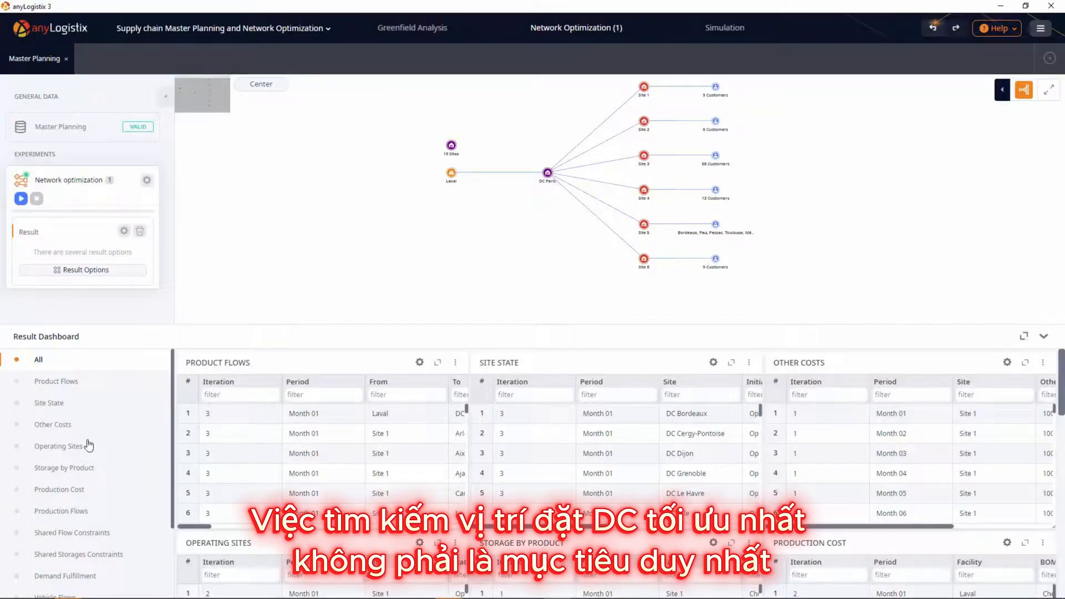
# Step: Examine the Production Flows statistics in an enlarged table, filtered to iteration 1
pyautogui.click(76, 511)
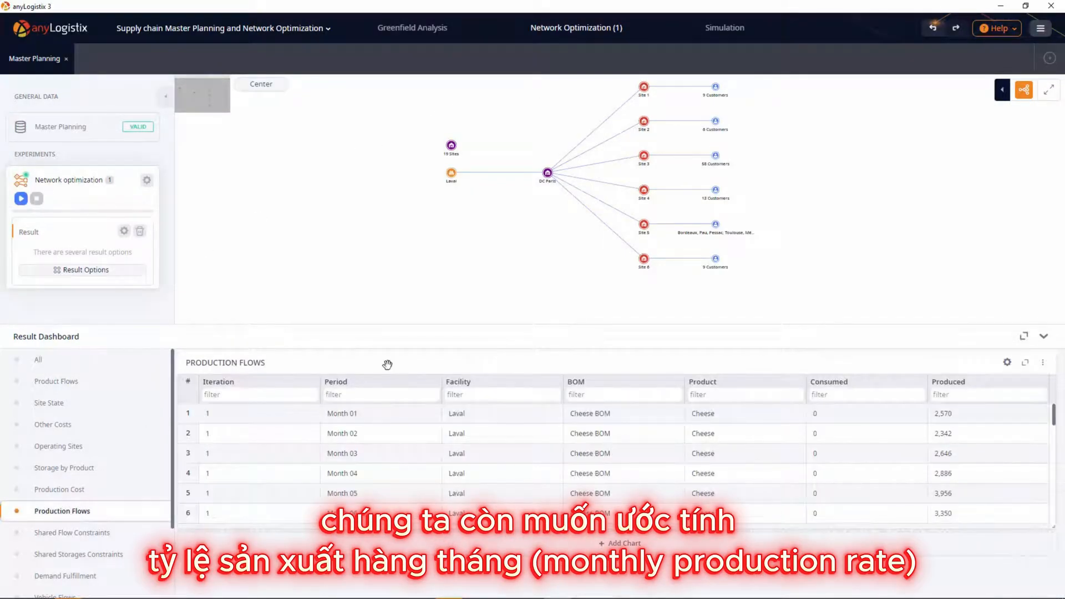
pyautogui.click(1025, 363)
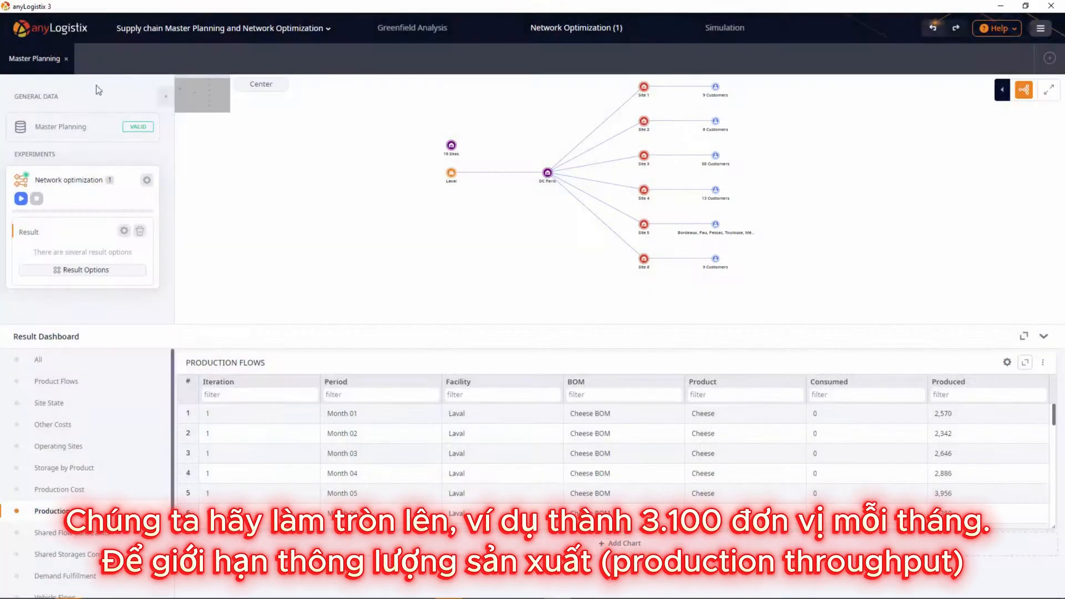
# Step: In the scenario's Production table, set the maximum throughput of cheese production at Laval to 3100
pyautogui.click(65, 127)
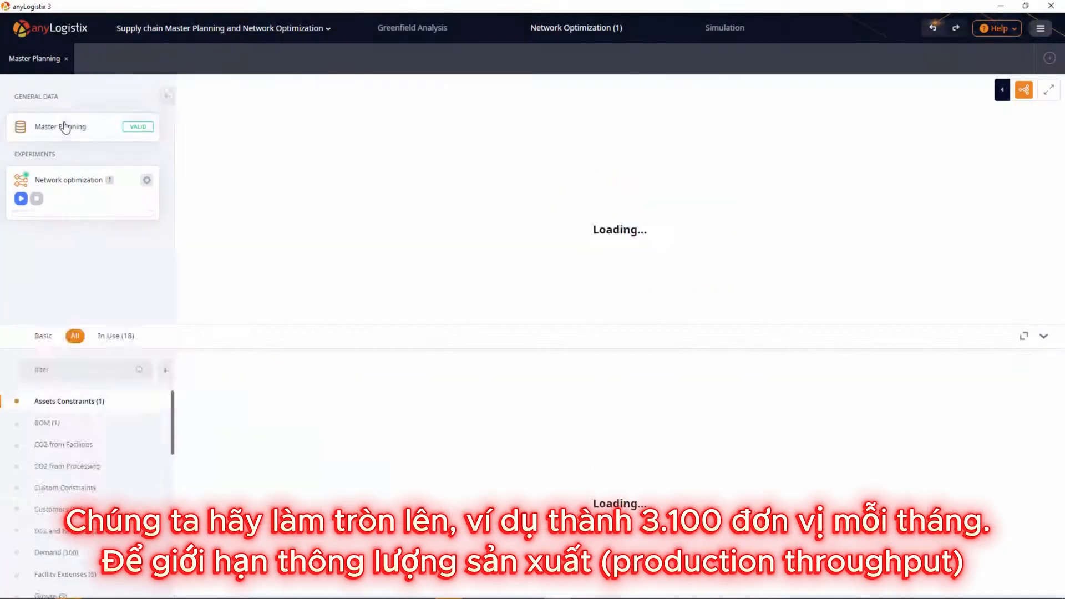
pyautogui.scroll(-3, 119, 451)
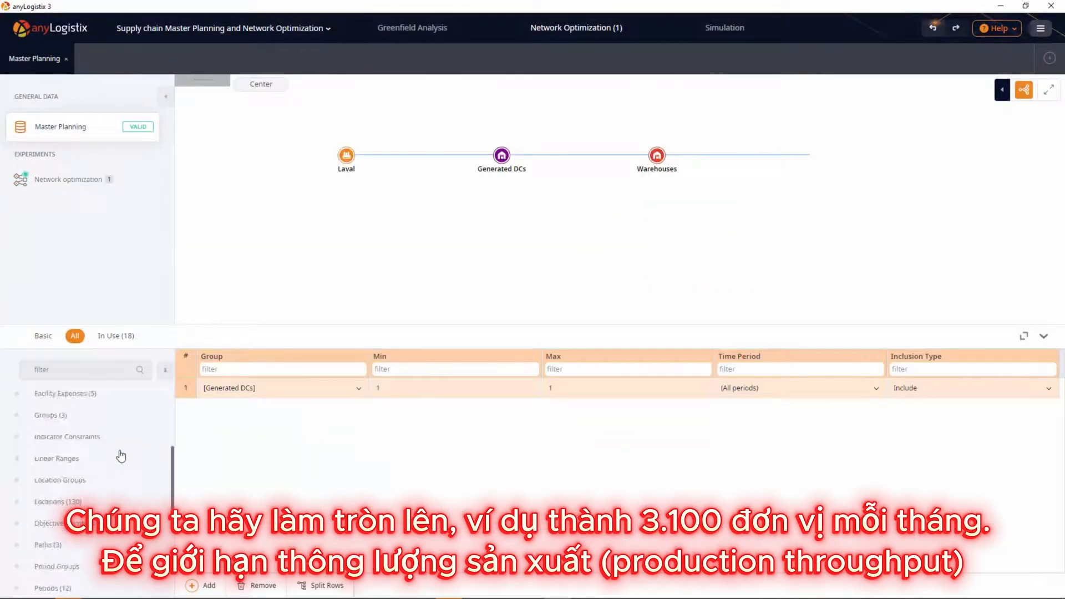
pyautogui.scroll(-3, 121, 456)
pyautogui.click(142, 546)
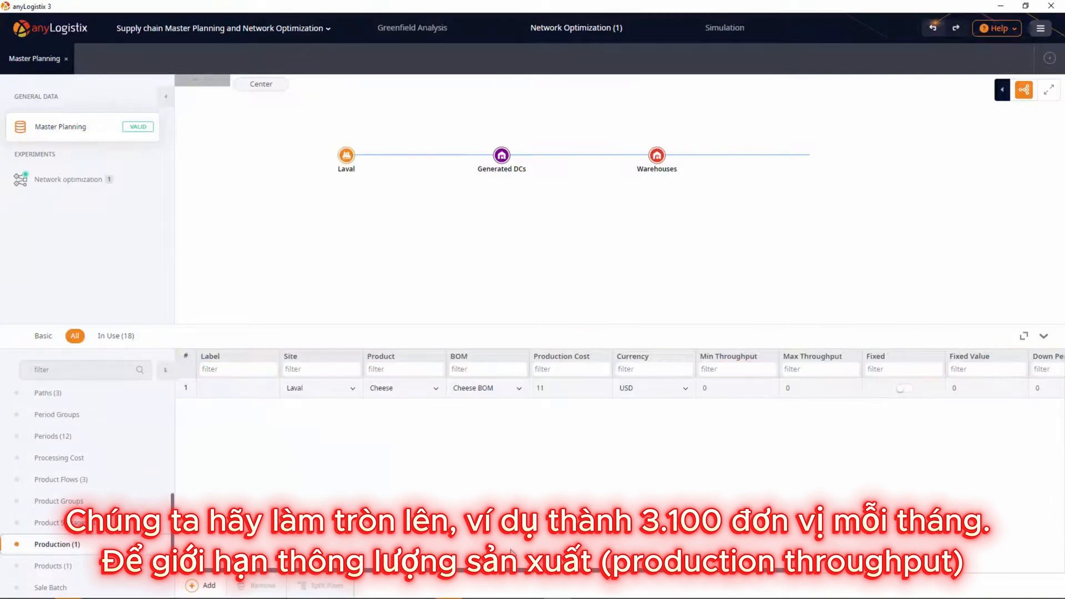
pyautogui.doubleClick(808, 393)
pyautogui.write('3100')
pyautogui.press('Return')
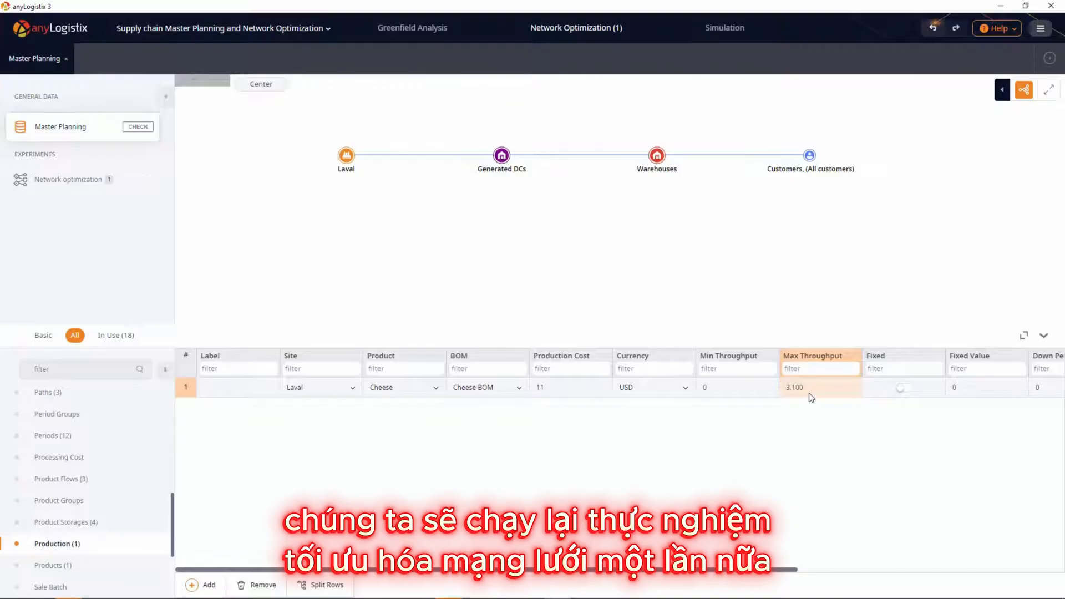
# Step: Rerun the Network optimization experiment with the limited Laval production and show the result options of the new result
pyautogui.click(49, 176)
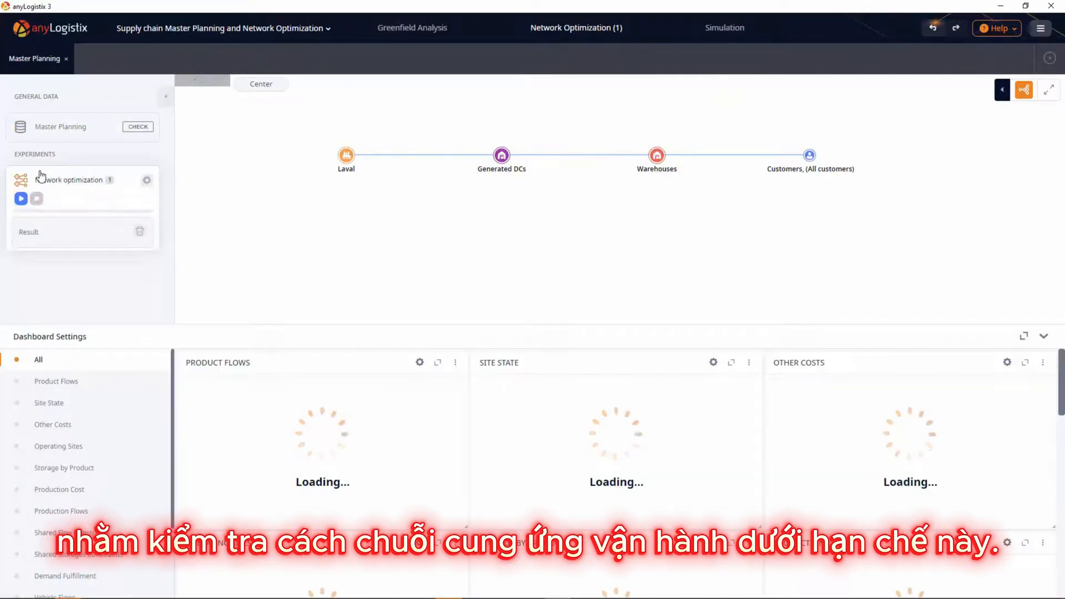
pyautogui.click(20, 198)
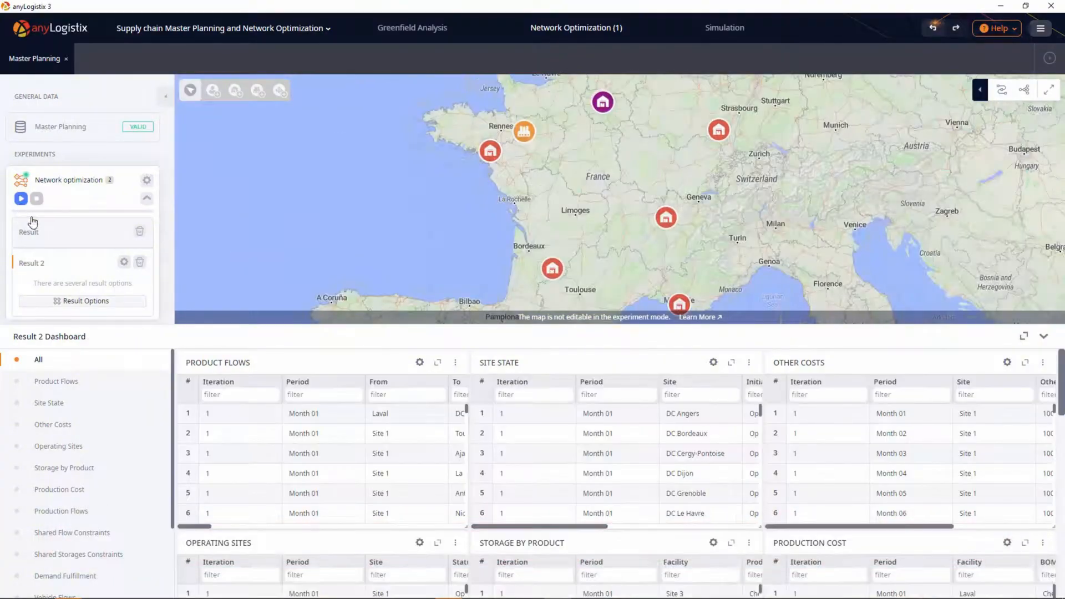
pyautogui.click(56, 302)
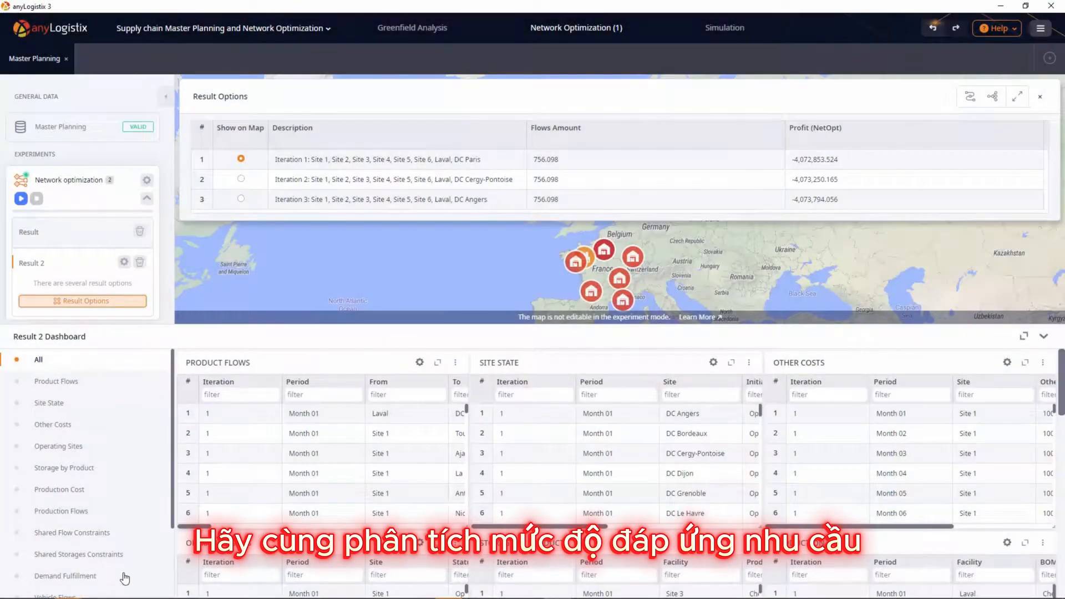
# Step: Examine the Demand Fulfillment statistics of Result 2 in an enlarged table, filtered to penalties >0, and close the table
pyautogui.click(125, 577)
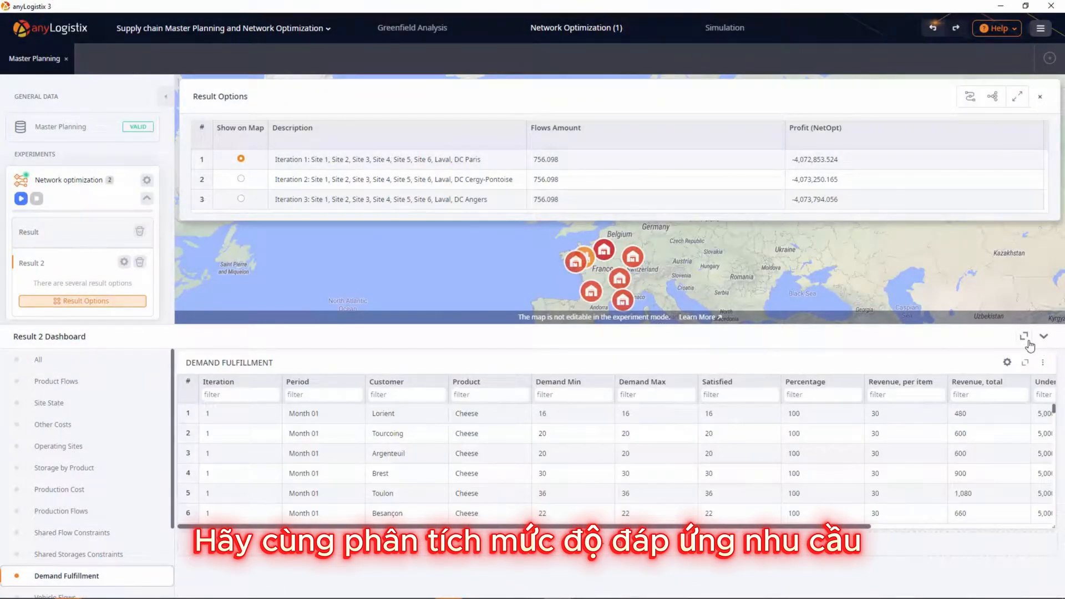
pyautogui.click(1025, 362)
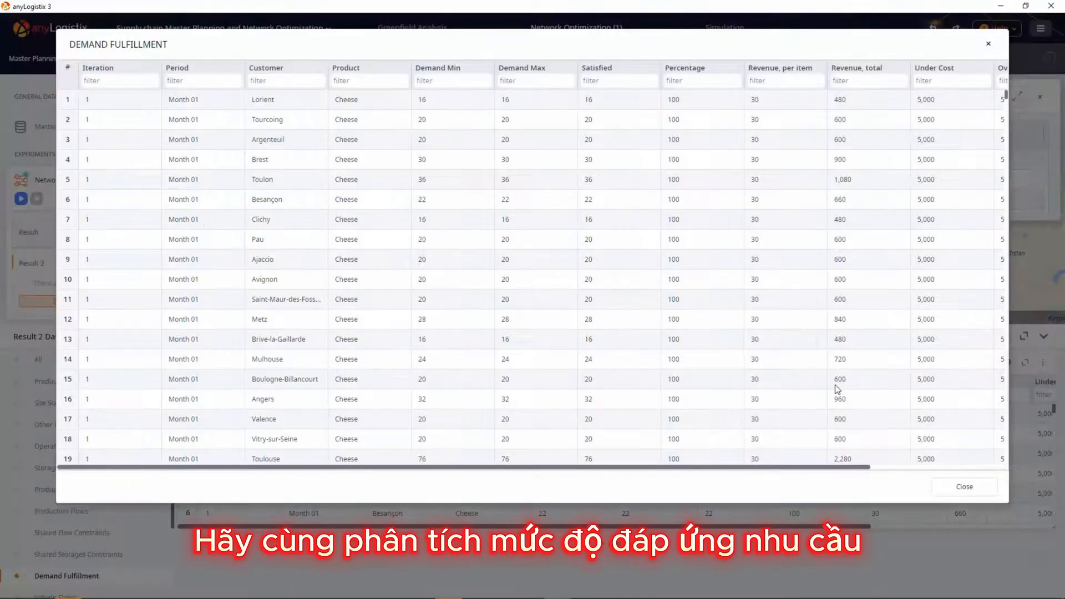
pyautogui.click(931, 467)
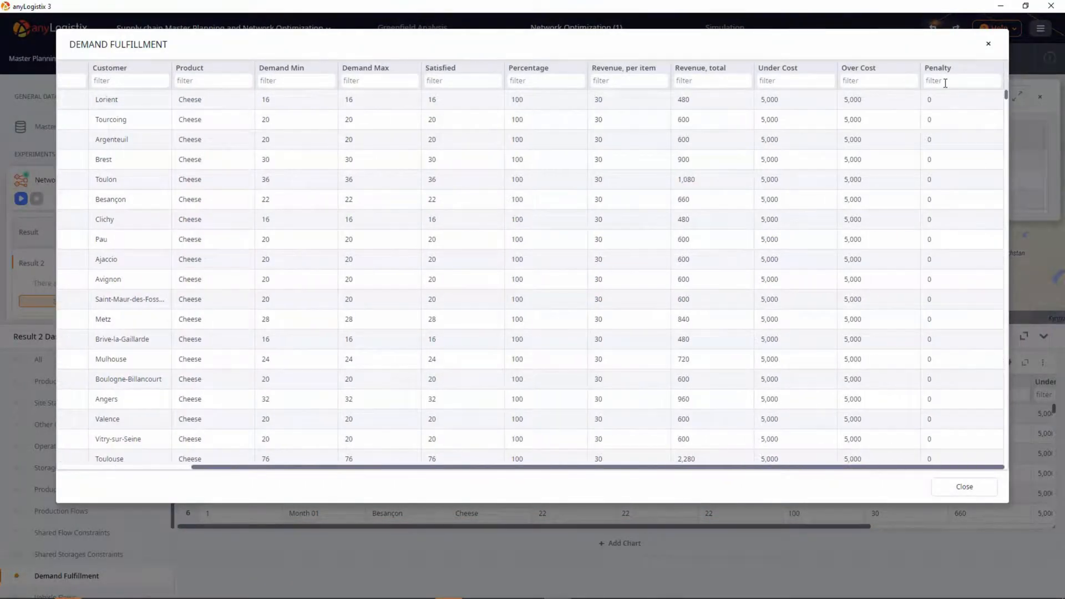
pyautogui.click(945, 82)
pyautogui.write('>0')
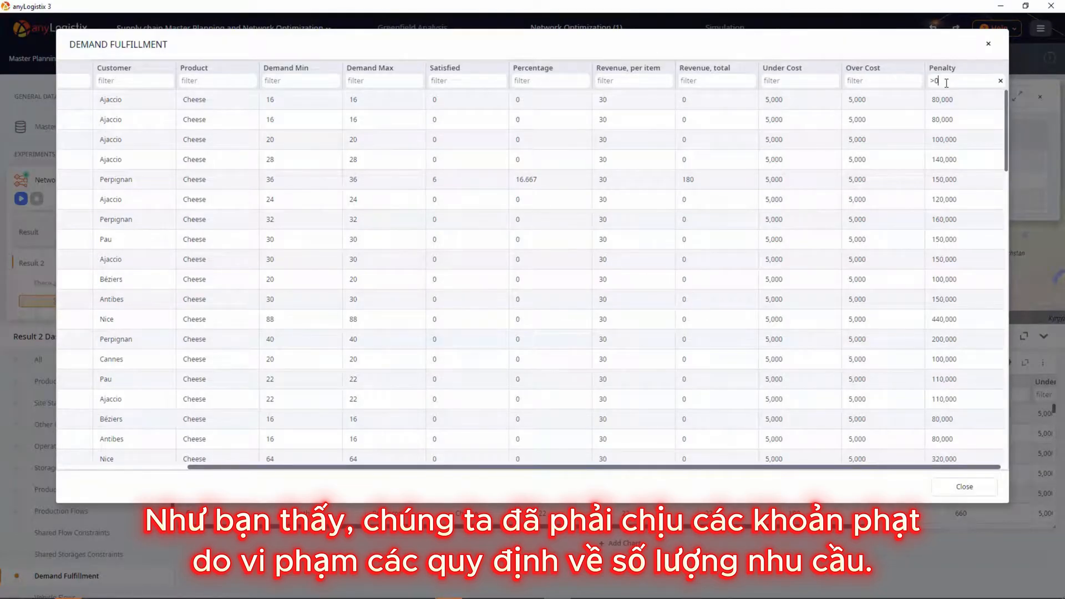
pyautogui.click(988, 43)
# Step: Set the maximum throughput of cheese production at Laval to 3200 in the Master Planning scenario and rerun the Network optimization experiment
pyautogui.click(89, 128)
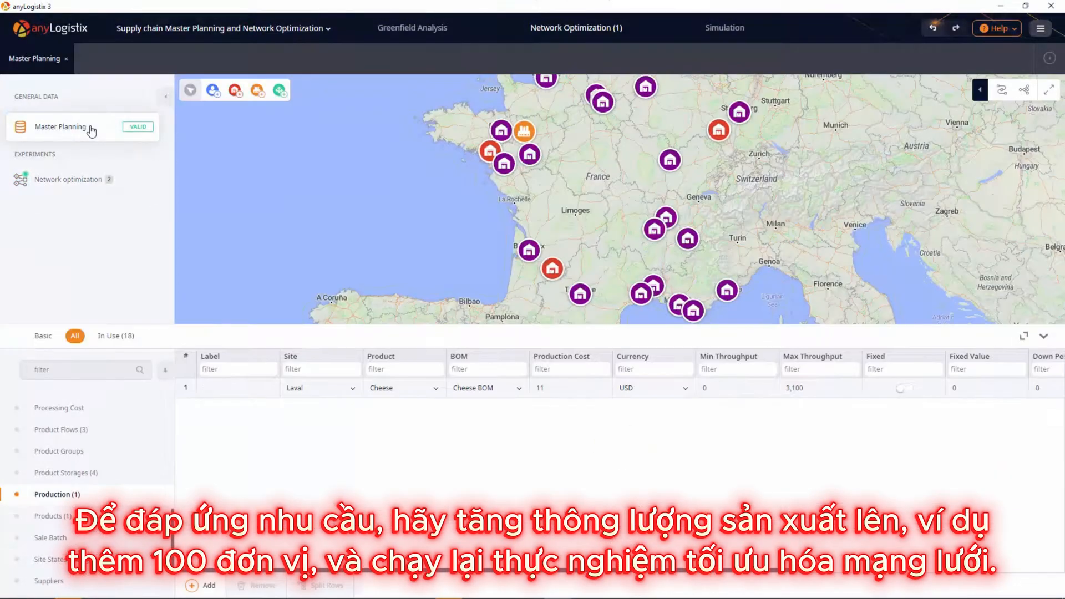
pyautogui.click(808, 394)
pyautogui.write('3200')
pyautogui.press('Return')
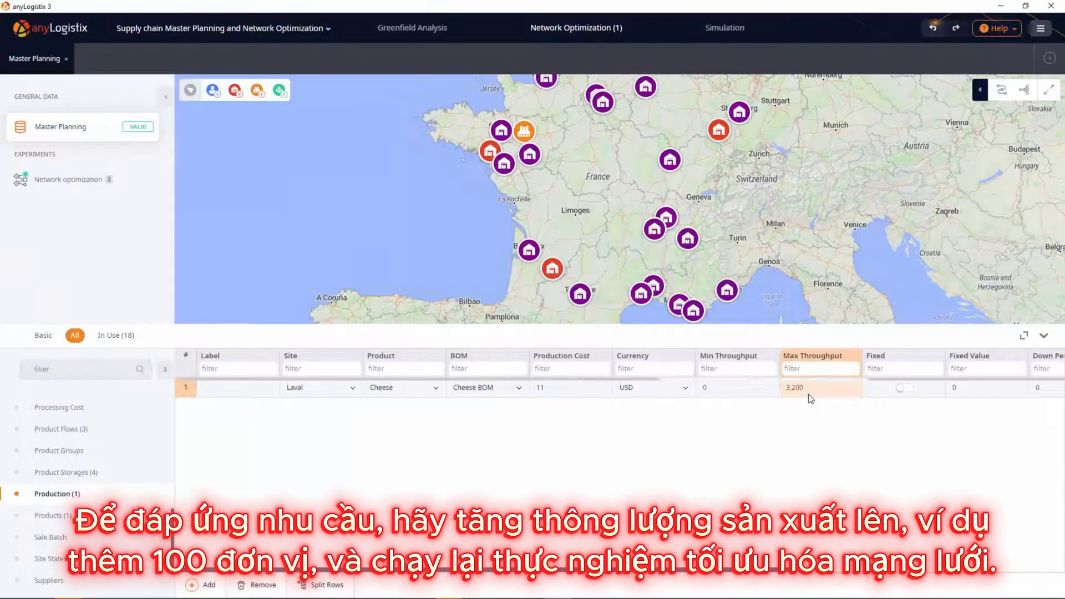
pyautogui.click(107, 183)
pyautogui.click(21, 199)
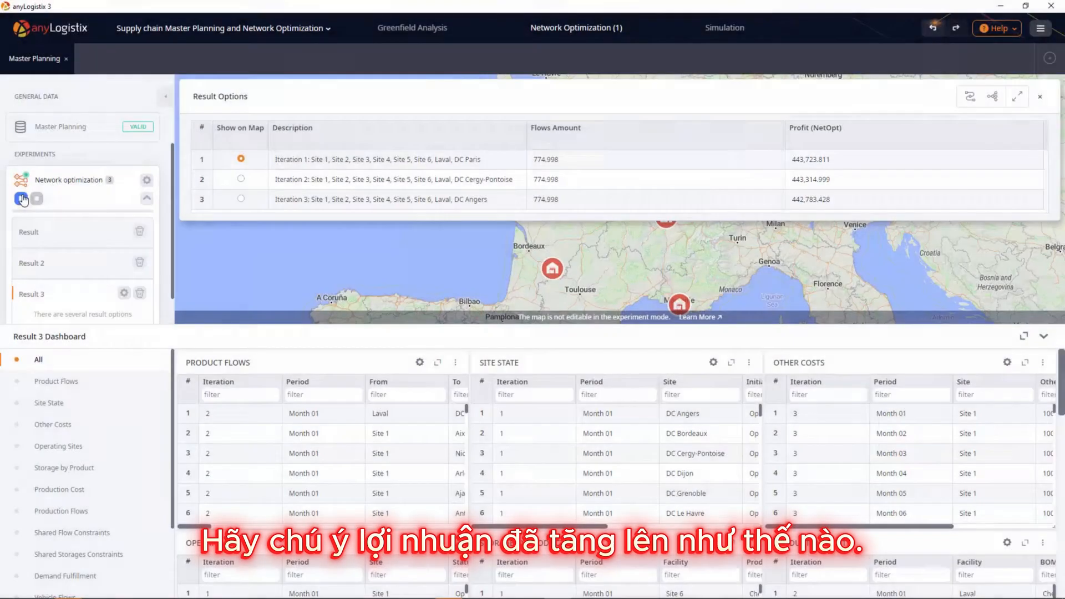
# Step: Examine the Demand Fulfillment statistics of Result 3 in an enlarged table, filtered to iteration 1 and penalties >0, and close the table
pyautogui.click(152, 574)
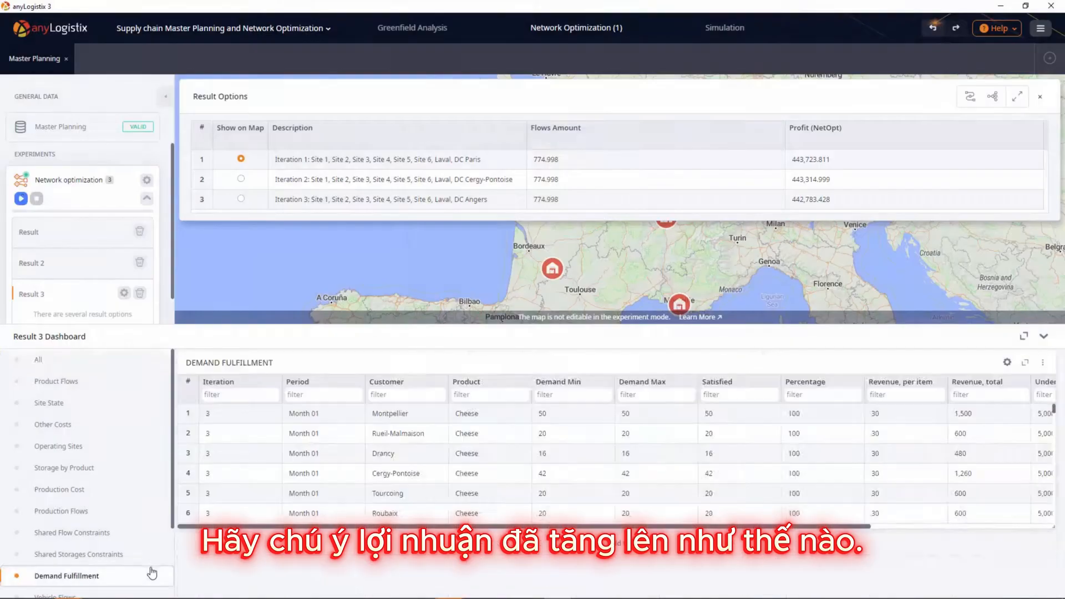
pyautogui.click(1024, 364)
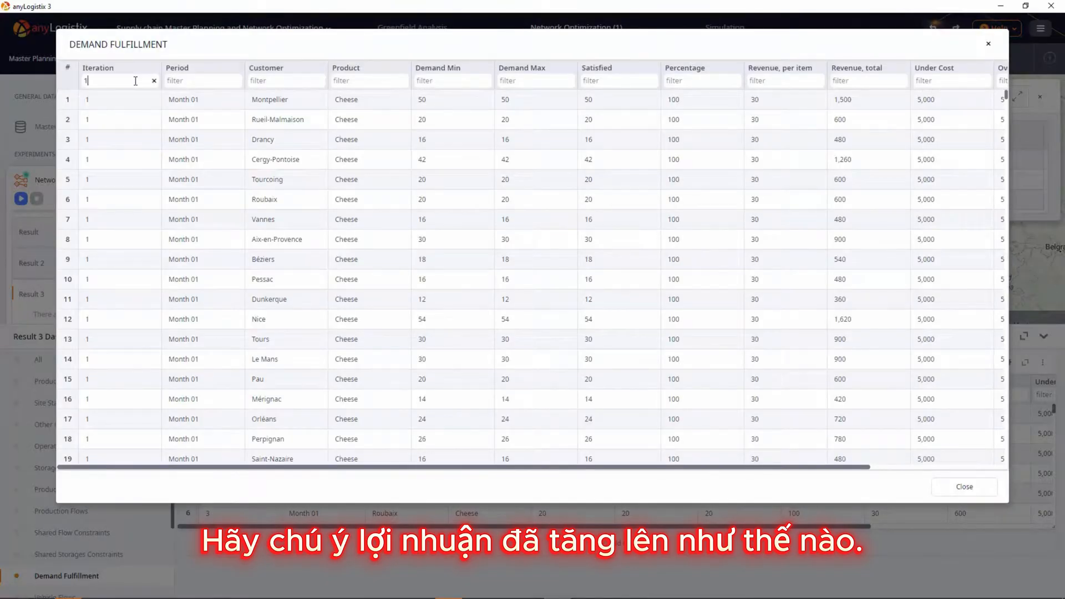
pyautogui.moveTo(440, 467); pyautogui.dragTo(653, 480)
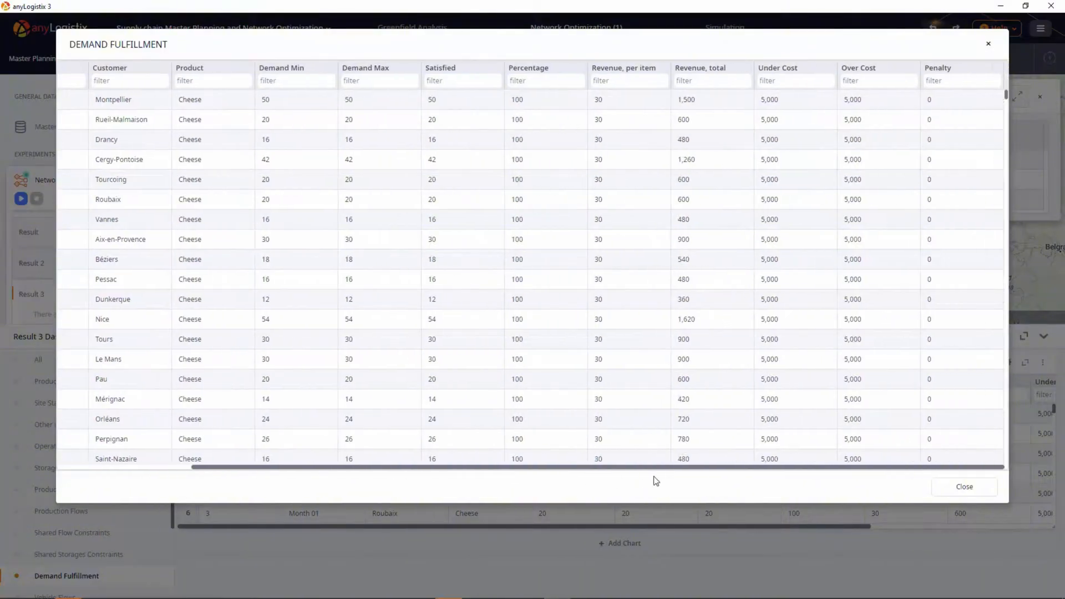
pyautogui.click(947, 81)
pyautogui.write('>0')
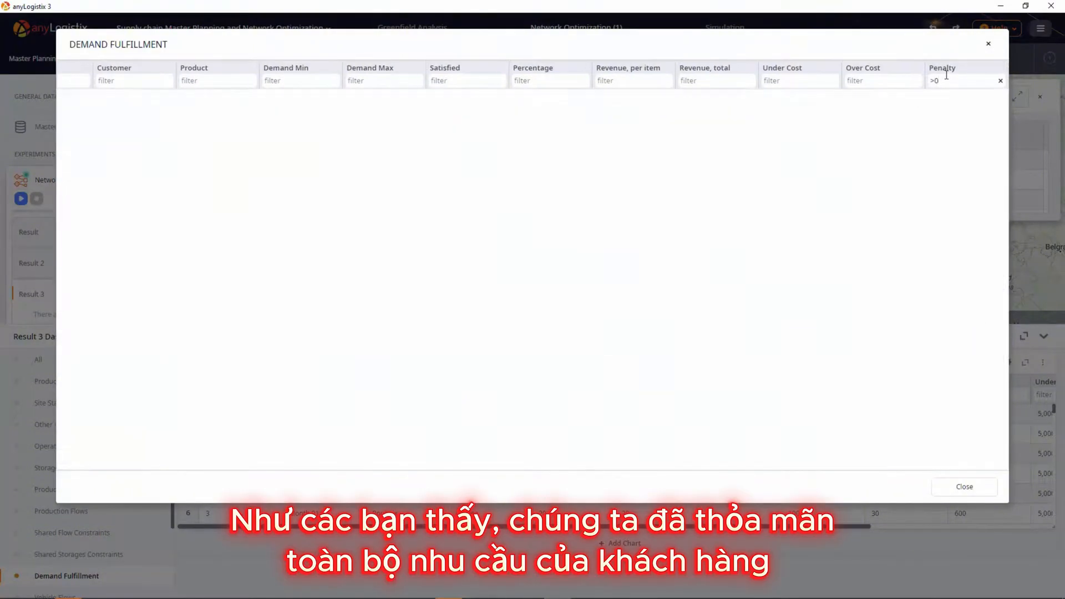
pyautogui.press('Escape')
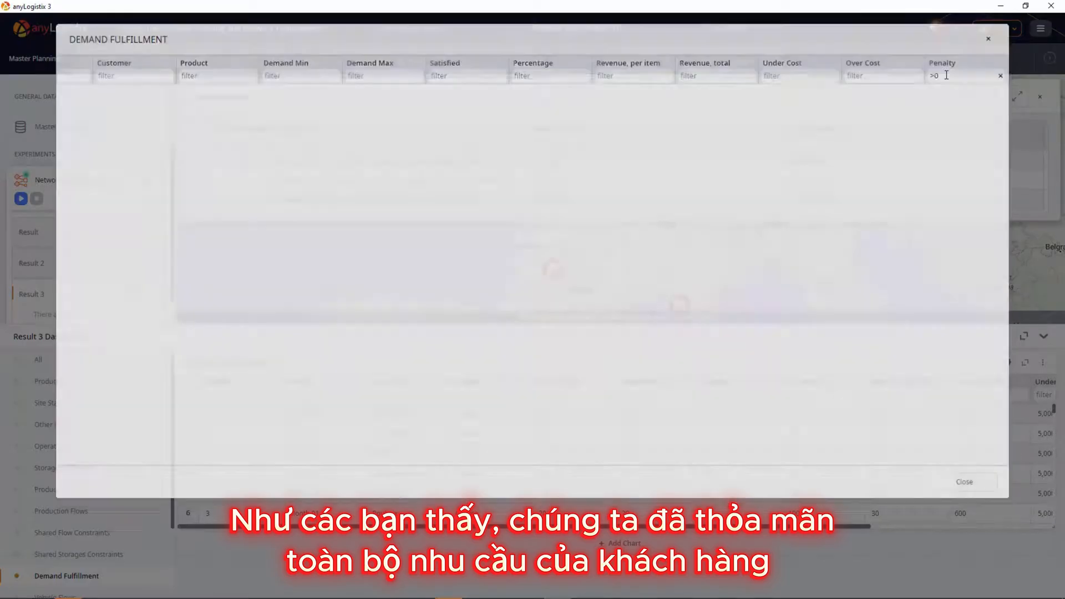
# Step: Examine the monthly Production Flows of Result 3 in an enlarged table, filtered to iteration 1
pyautogui.click(119, 510)
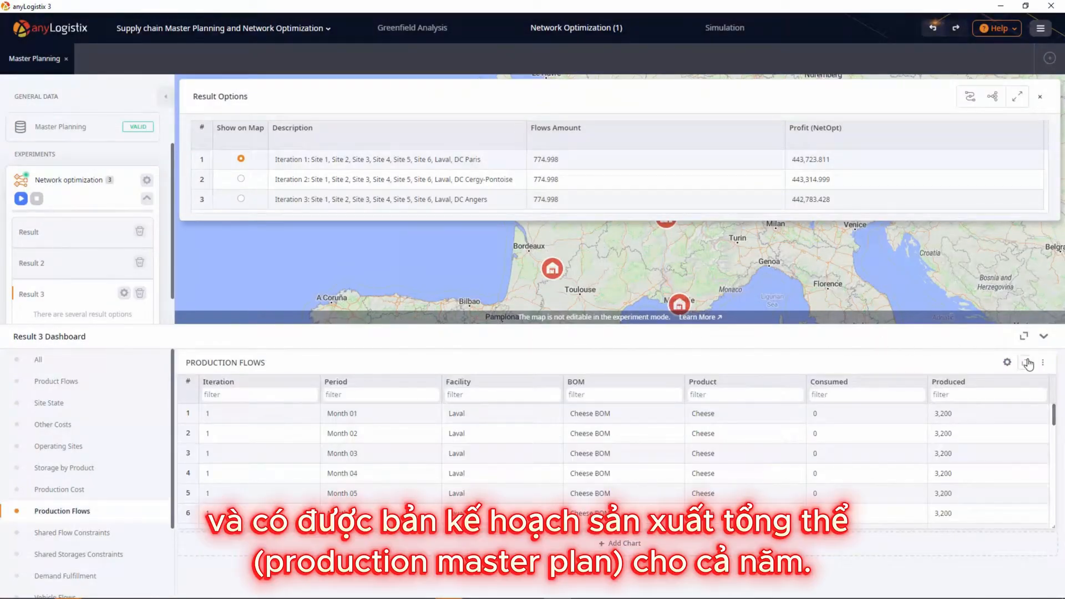
pyautogui.click(1024, 362)
pyautogui.click(188, 82)
pyautogui.write('1')
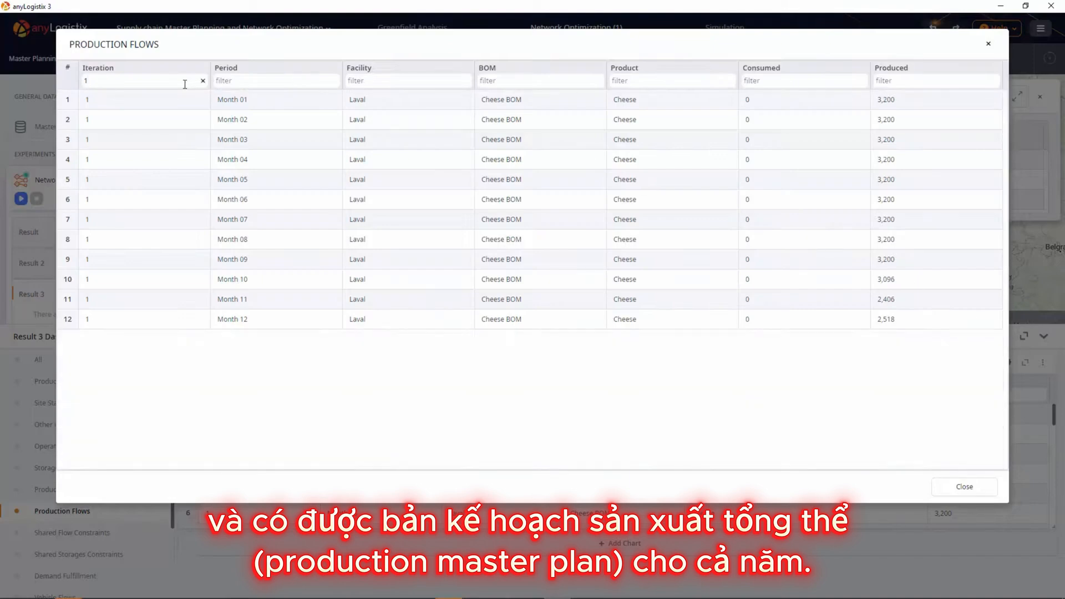